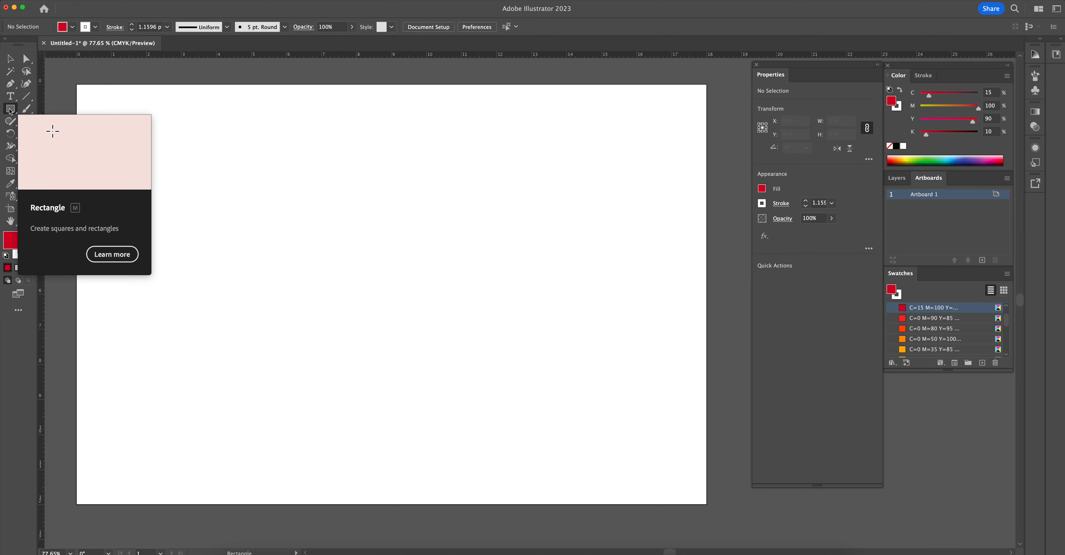
pyautogui.click(11, 110)
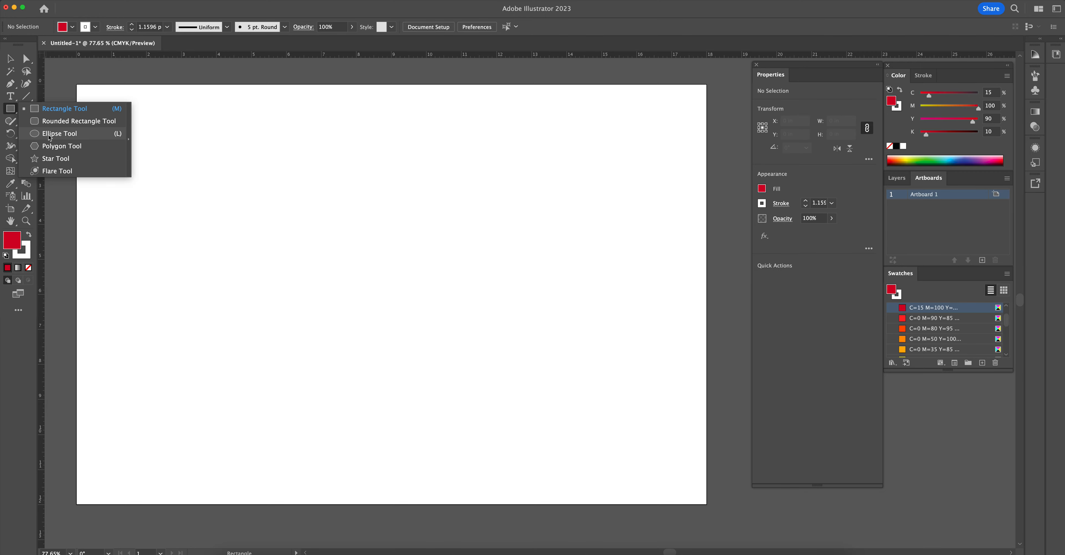
pyautogui.click(55, 158)
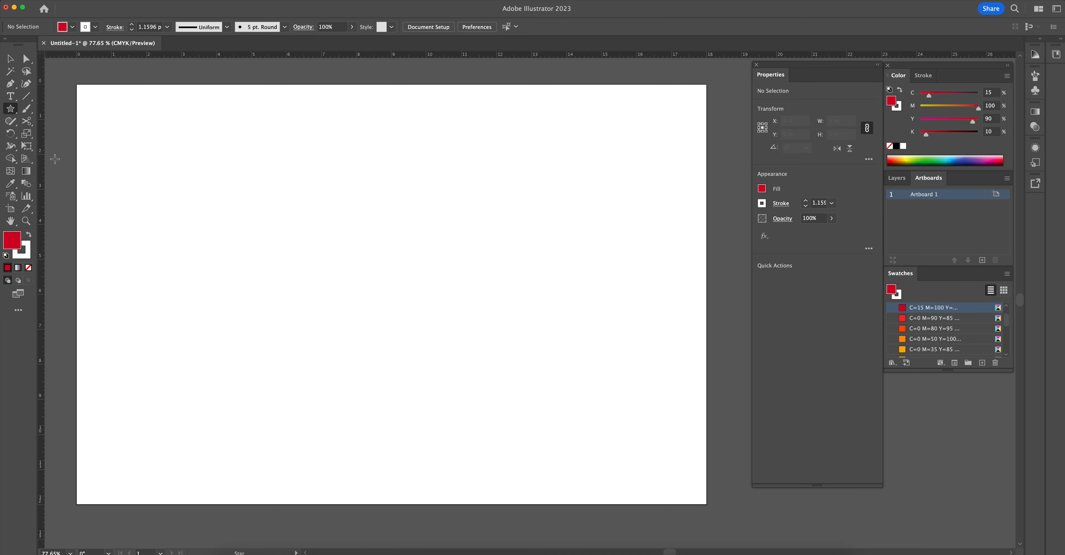
pyautogui.click(11, 110)
pyautogui.click(10, 111)
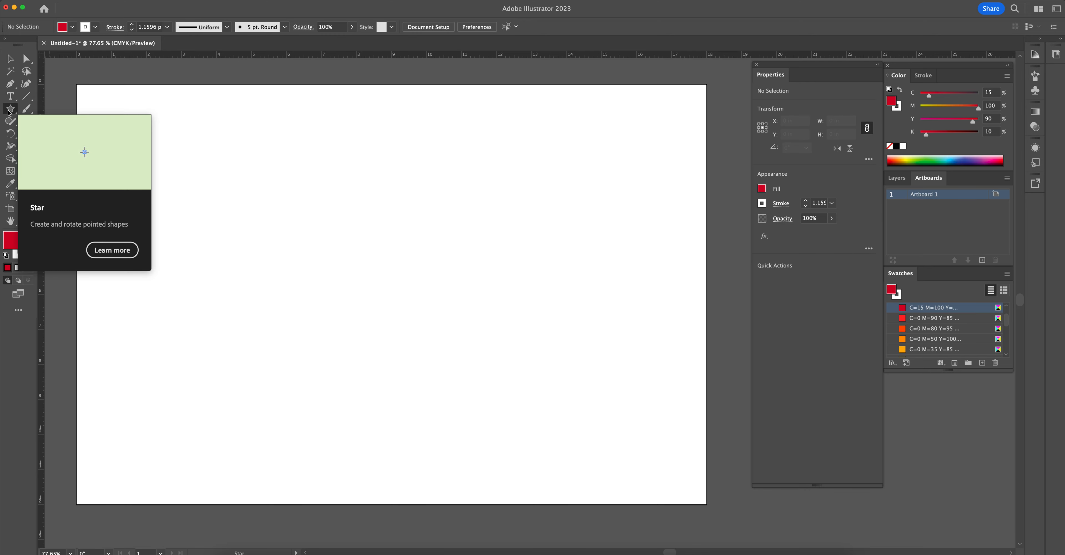
# - Draw a red square about 4.91 in wide near the artboard's upper-left corner with the Rectangle tool, and deselect it
pyautogui.click(10, 111)
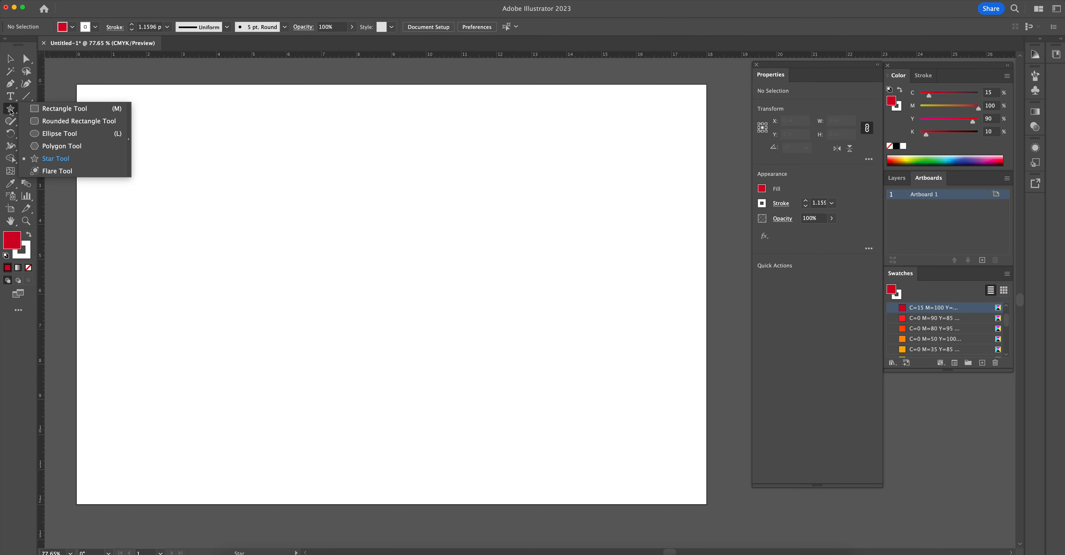
pyautogui.click(58, 109)
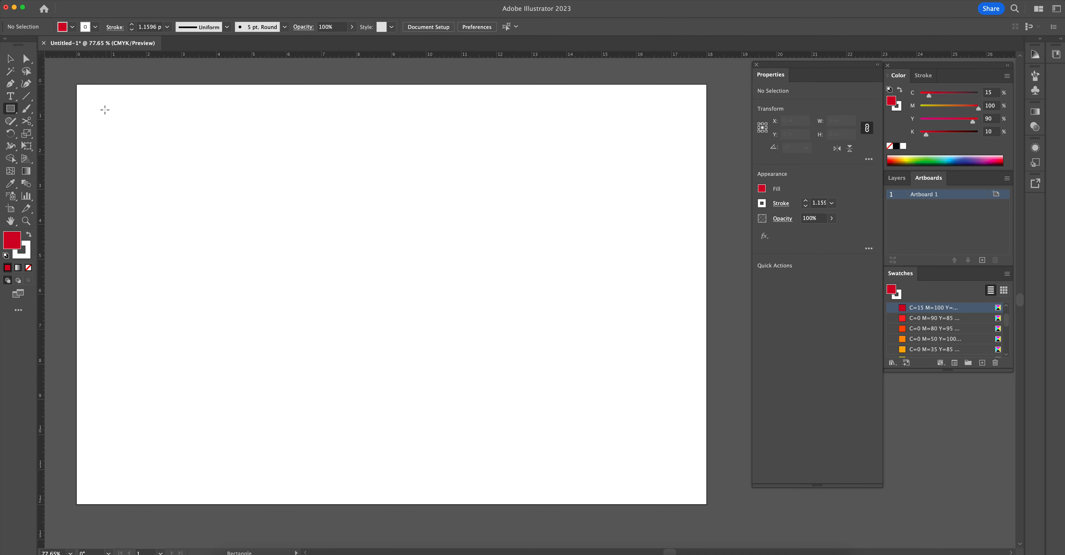
pyautogui.moveTo(94, 104); pyautogui.dragTo(265, 270)
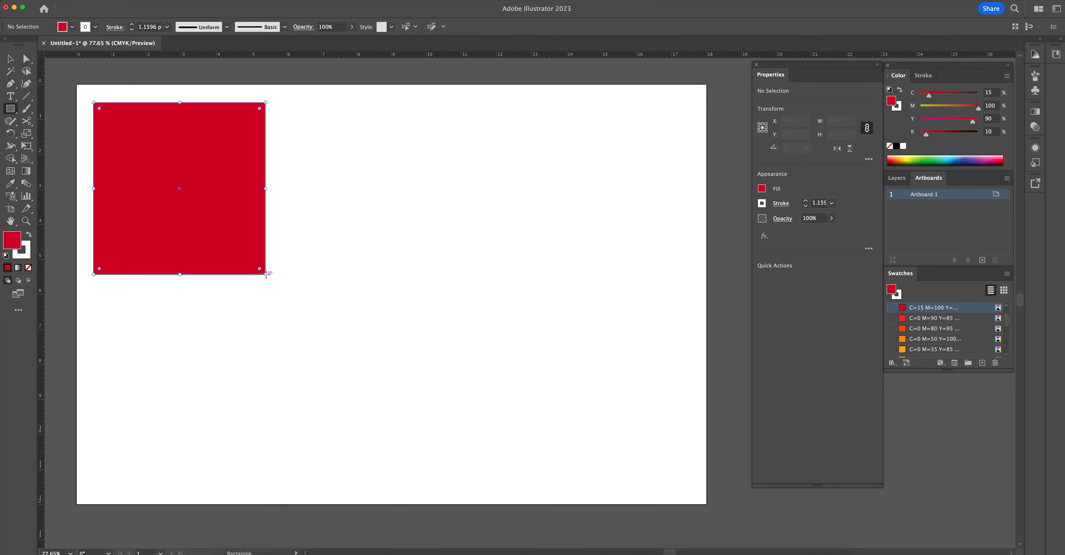
pyautogui.scroll(-1, 285, 164)
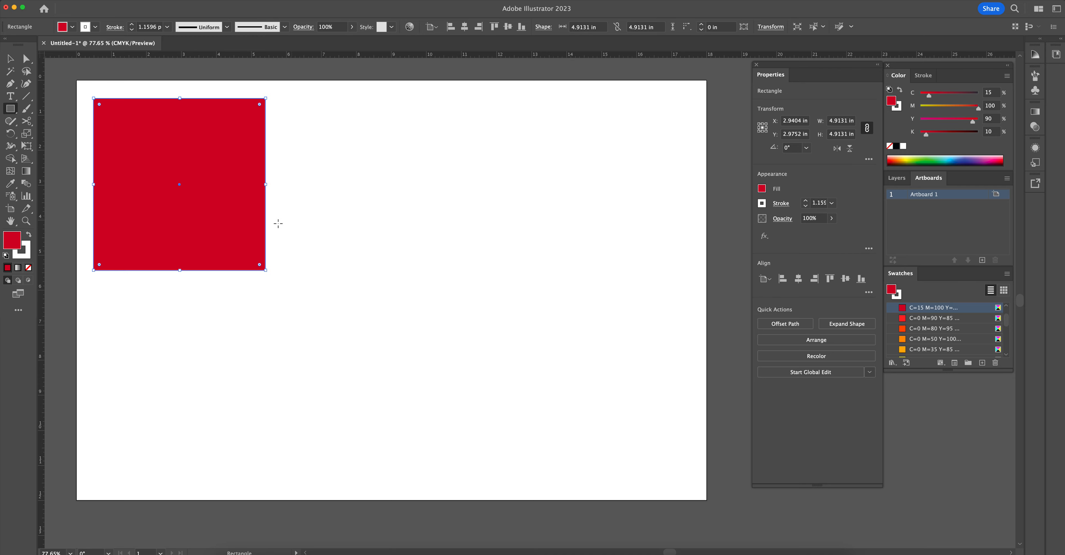
pyautogui.press('v')
pyautogui.moveTo(362, 197); pyautogui.dragTo(383, 202)
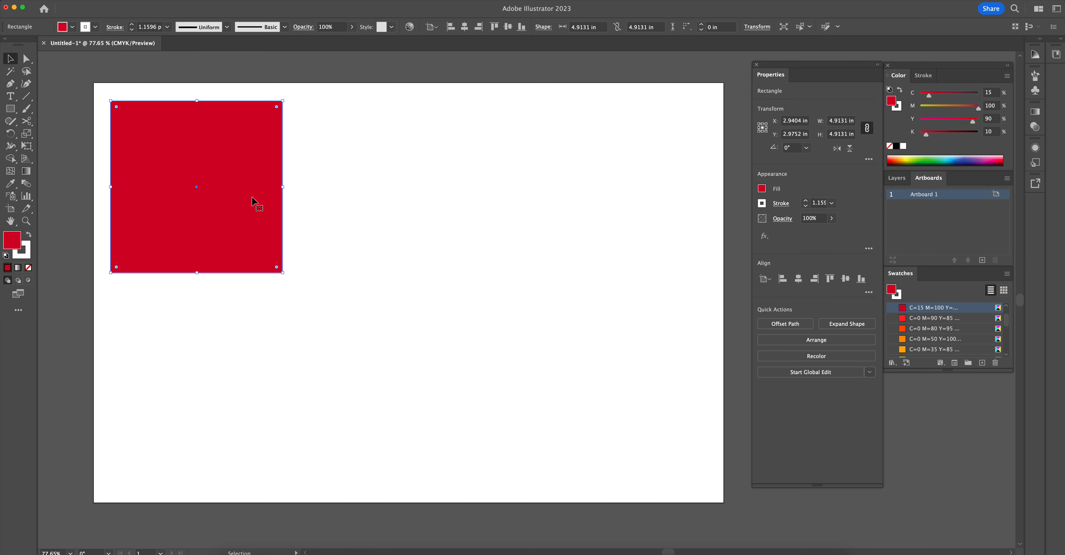
pyautogui.click(328, 195)
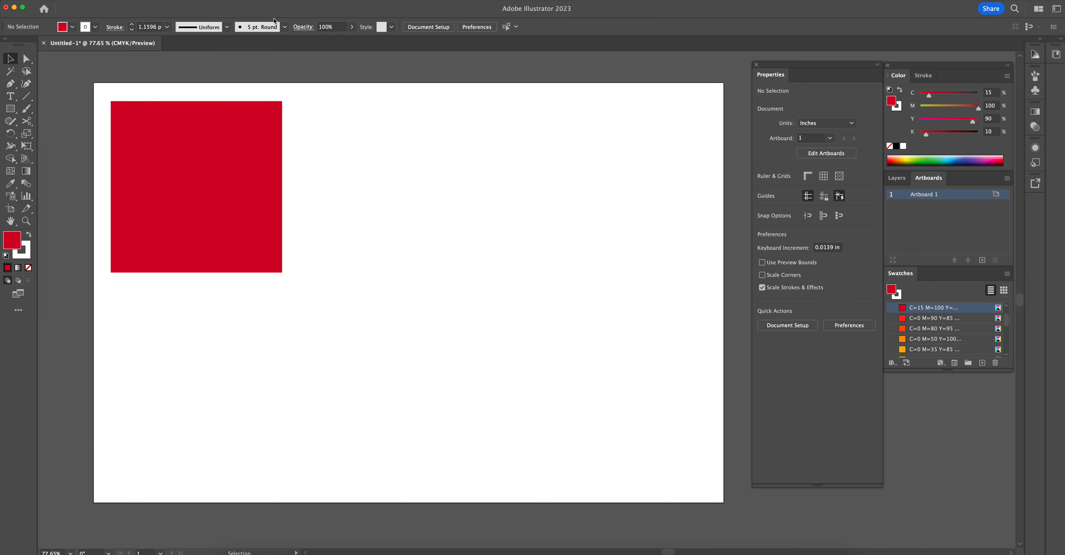
# - Show the document rulers and check the red square's width and height
pyautogui.click(194, 1)
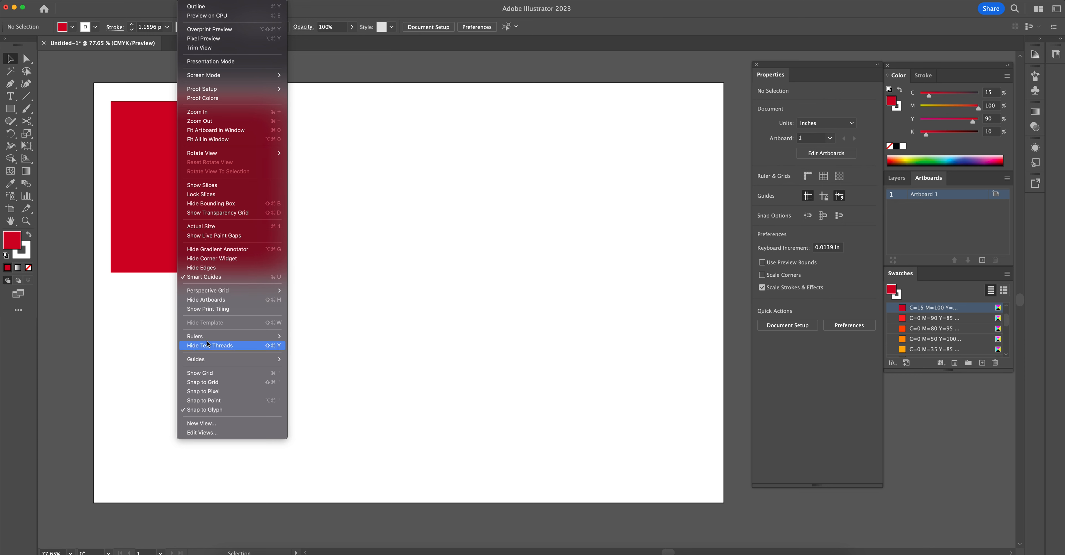
pyautogui.moveTo(203, 341)
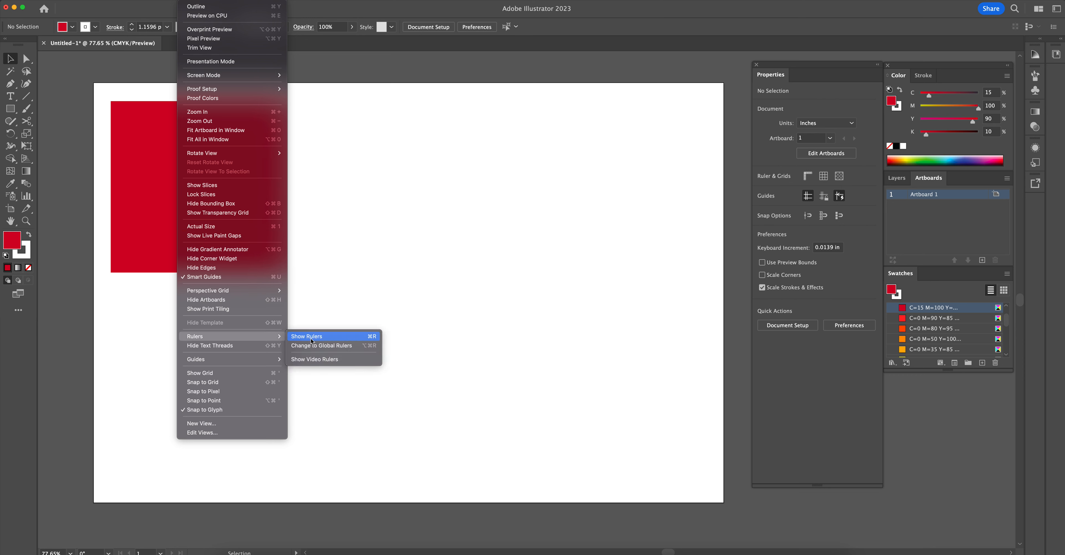
pyautogui.click(327, 337)
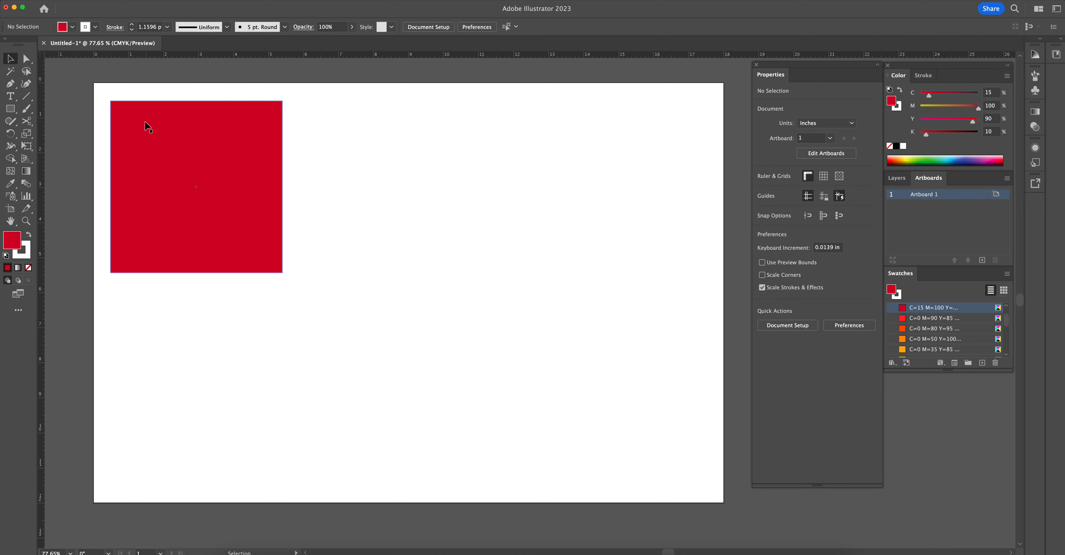
pyautogui.click(256, 139)
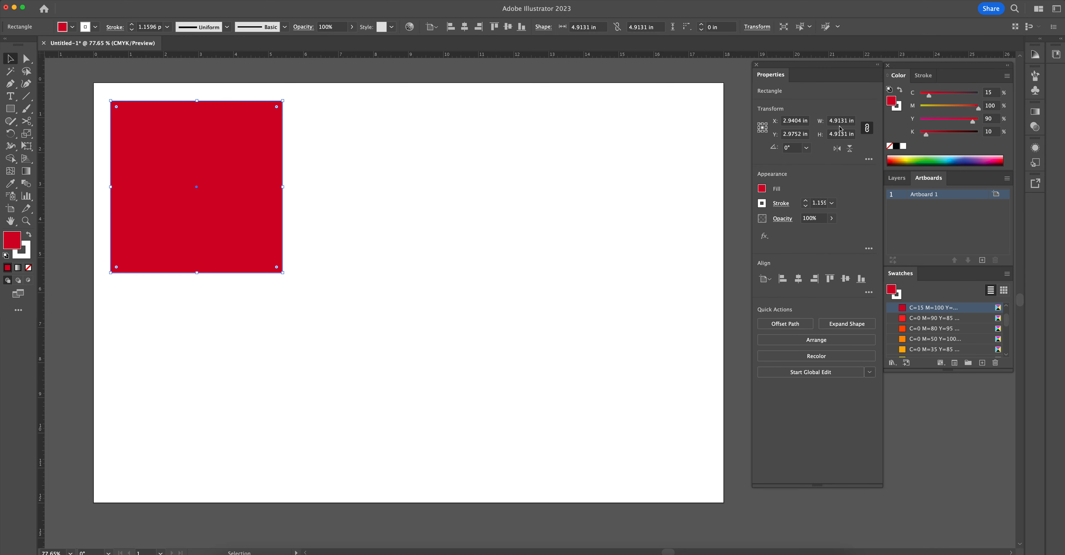
pyautogui.click(340, 165)
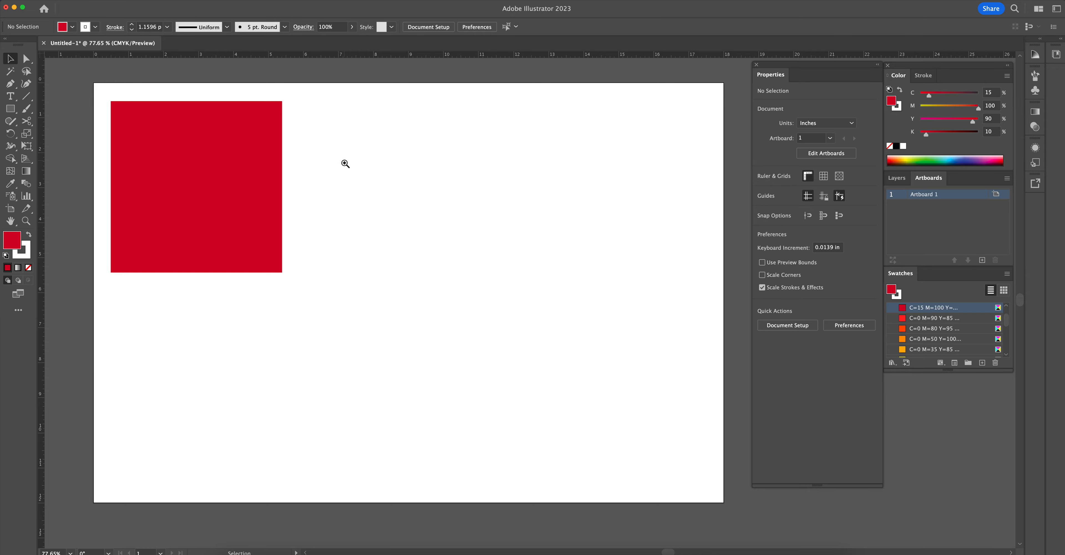
# - View the red square and its artboard at different magnifications by zooming in and out and panning across the canvas
pyautogui.press('z')
pyautogui.moveTo(199, 148); pyautogui.dragTo(511, 281)
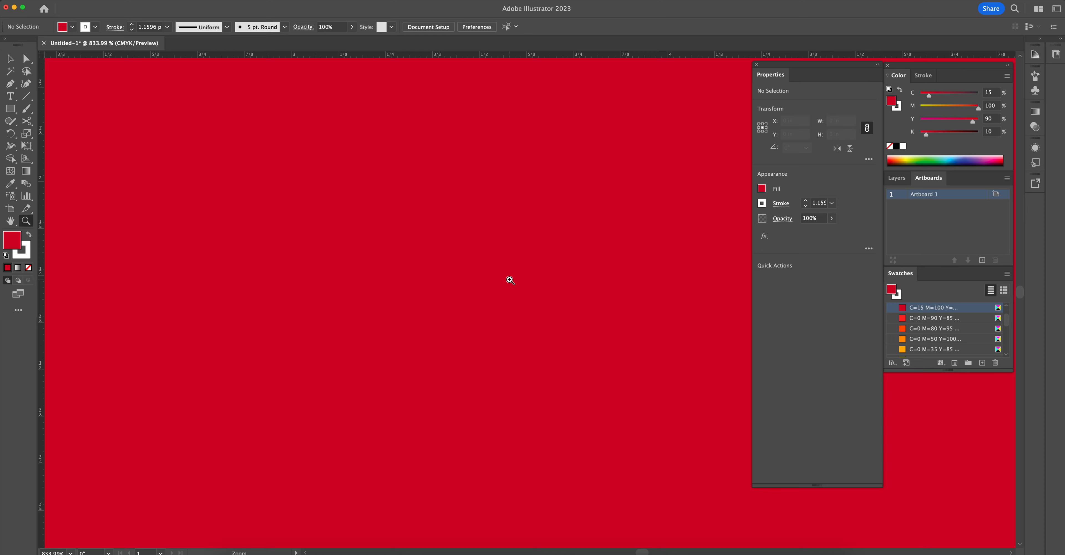
pyautogui.hscroll(3, 298, 73)
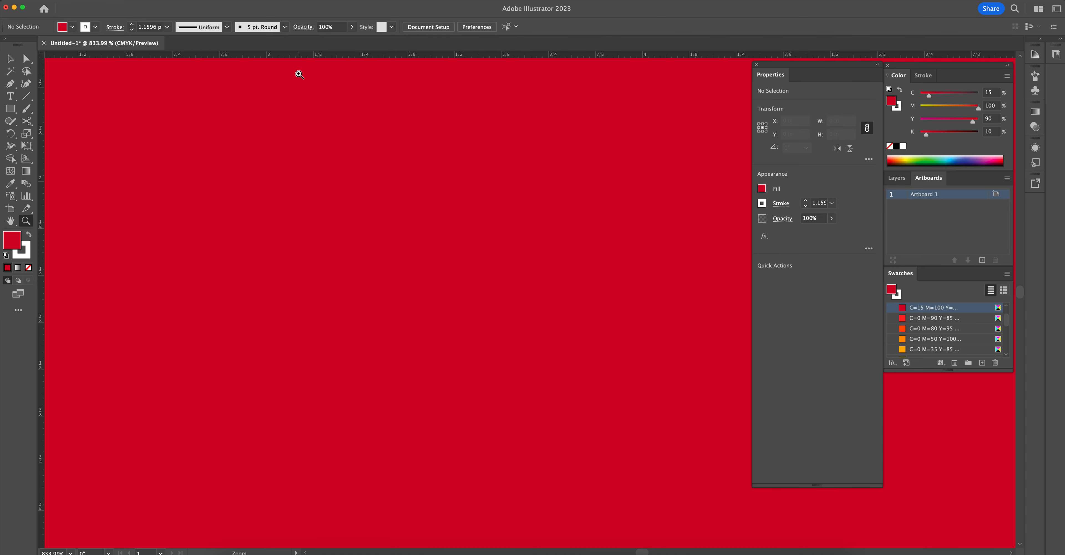
pyautogui.hscroll(2, 299, 75)
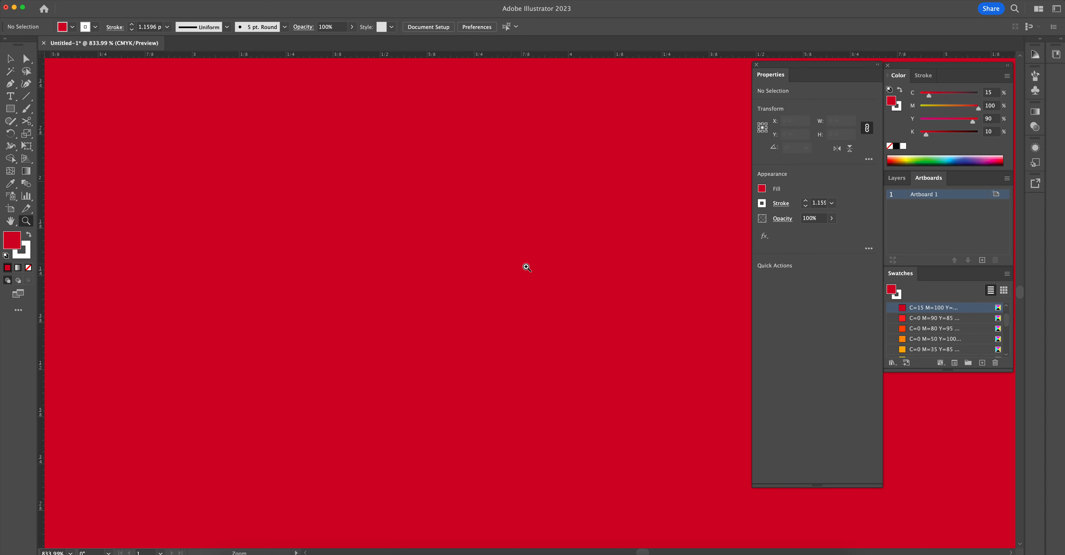
pyautogui.moveTo(561, 293); pyautogui.dragTo(337, 225)
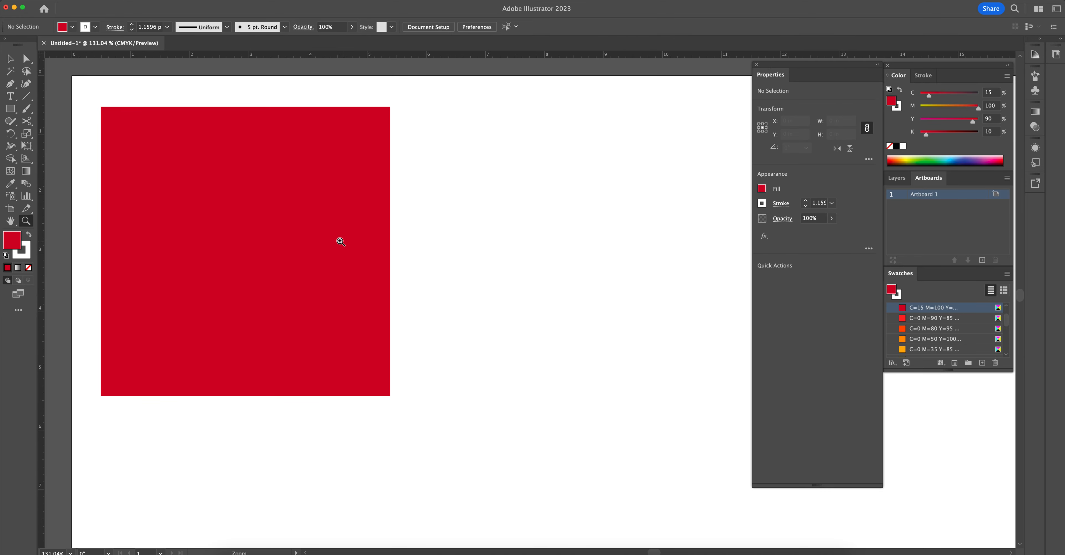
pyautogui.moveTo(532, 343); pyautogui.dragTo(618, 364)
pyautogui.moveTo(547, 273); pyautogui.dragTo(316, 209)
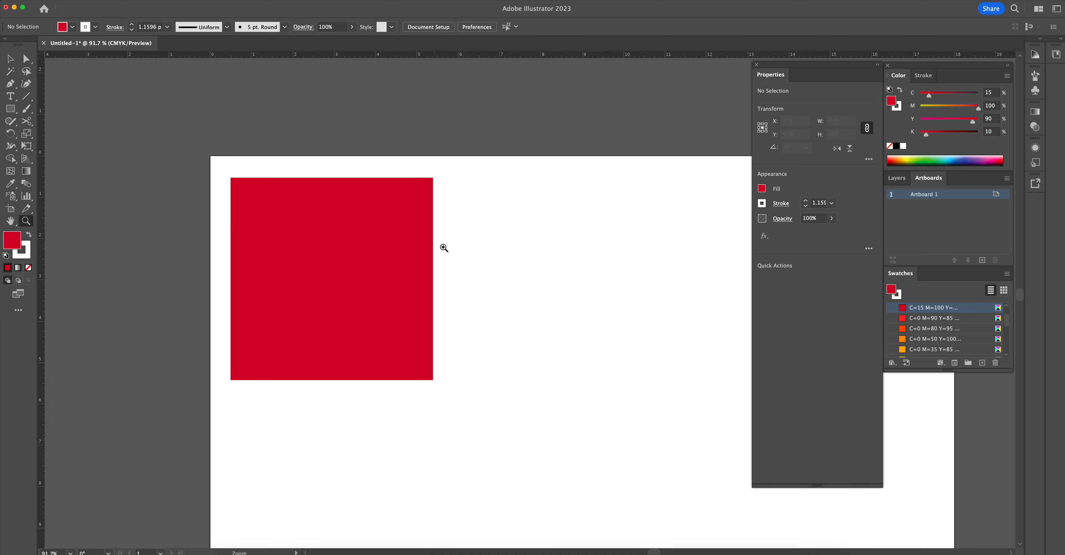
pyautogui.moveTo(316, 269); pyautogui.dragTo(338, 270)
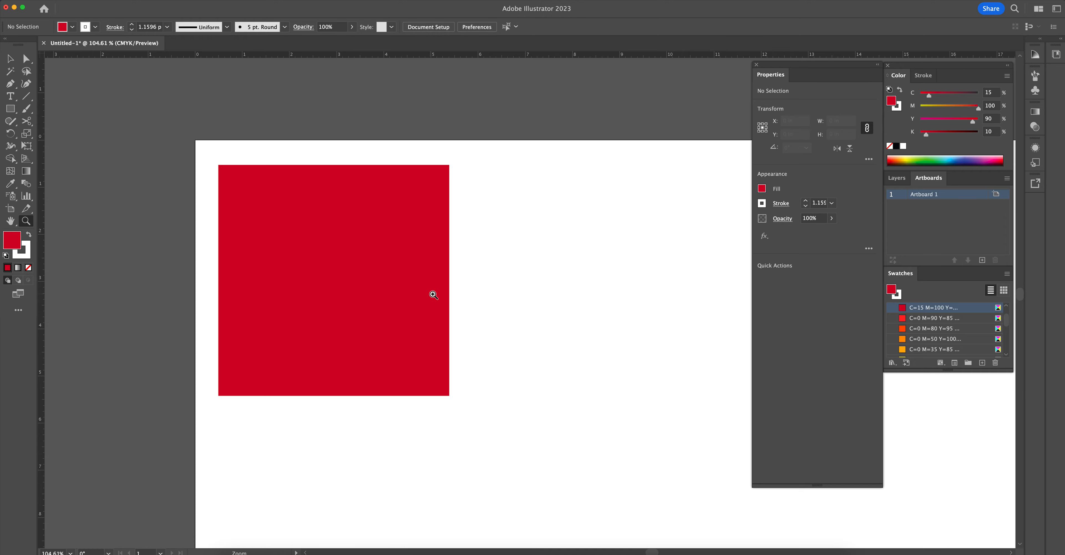
pyautogui.moveTo(352, 224); pyautogui.dragTo(285, 188)
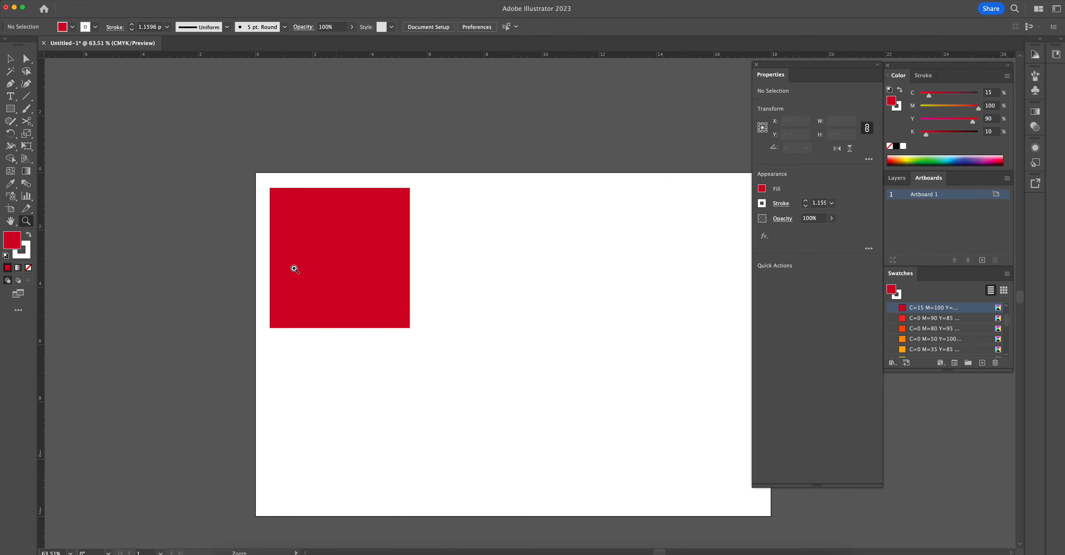
pyautogui.moveTo(265, 180); pyautogui.dragTo(455, 288)
pyautogui.moveTo(278, 219); pyautogui.dragTo(164, 133)
pyautogui.moveTo(675, 400); pyautogui.dragTo(582, 348)
pyautogui.moveTo(689, 384); pyautogui.dragTo(685, 393)
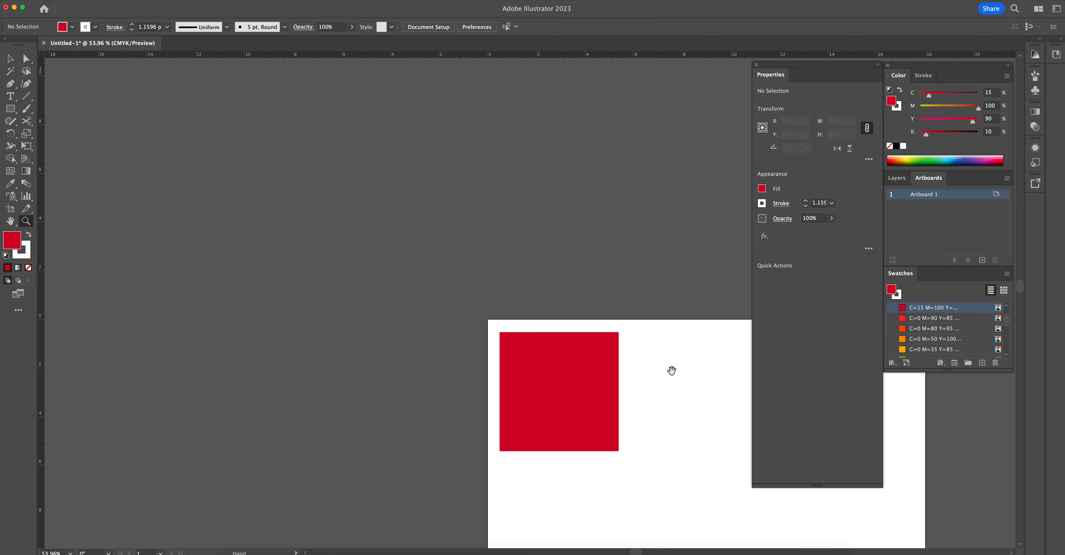
pyautogui.moveTo(682, 383); pyautogui.dragTo(430, 216)
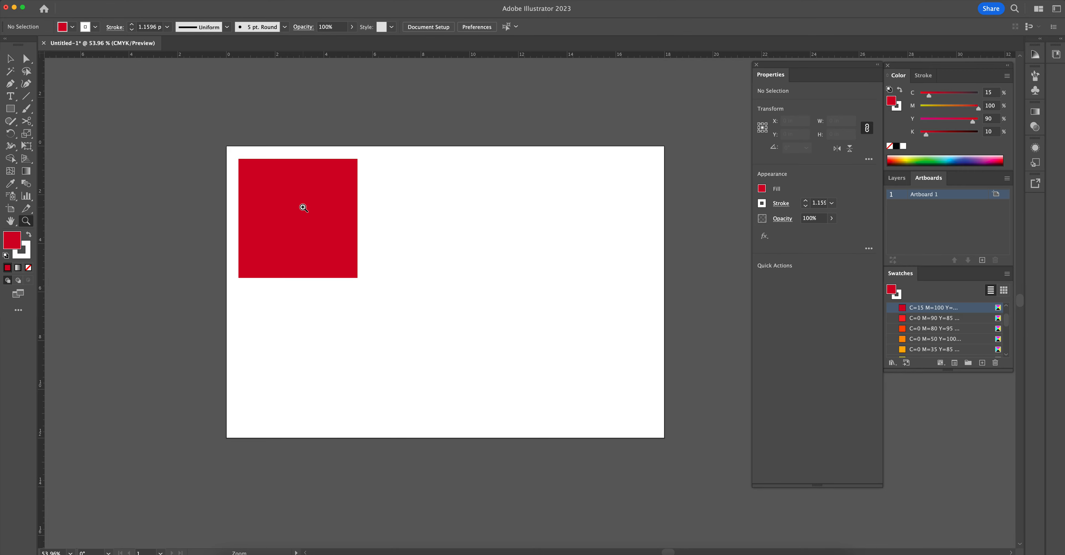
pyautogui.moveTo(373, 211); pyautogui.dragTo(511, 245)
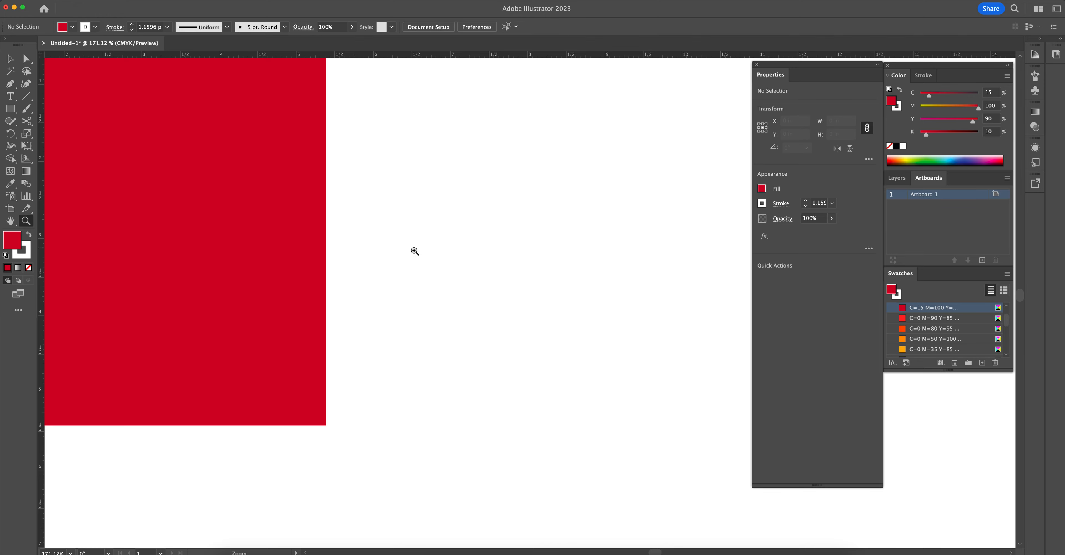
pyautogui.moveTo(219, 166); pyautogui.dragTo(510, 213)
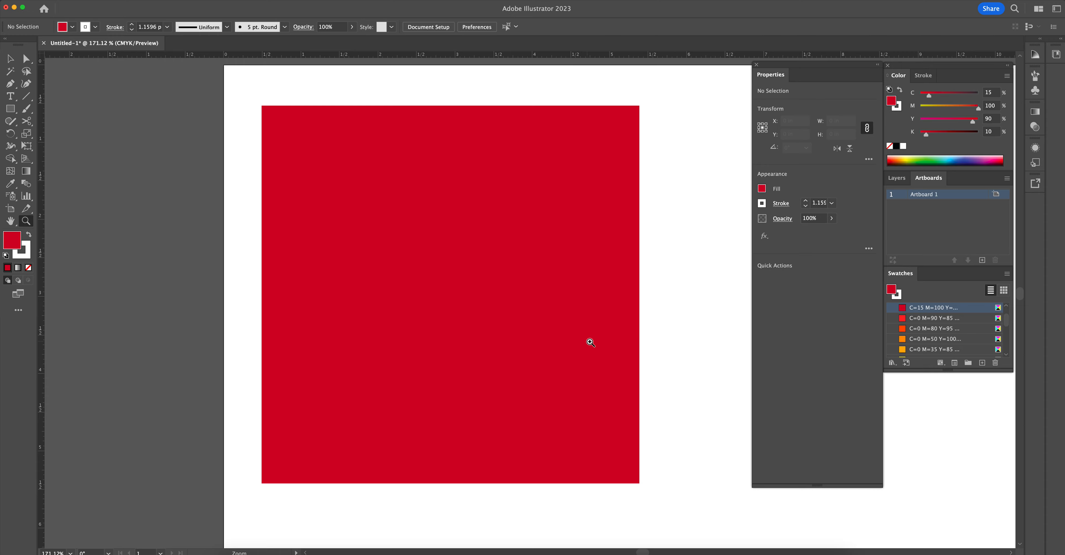
pyautogui.keyDown('alt'); pyautogui.click(619, 341); pyautogui.keyUp('alt')
pyautogui.moveTo(619, 341); pyautogui.dragTo(496, 300)
pyautogui.moveTo(647, 382); pyautogui.dragTo(418, 282)
pyautogui.scroll(5, 417, 281)
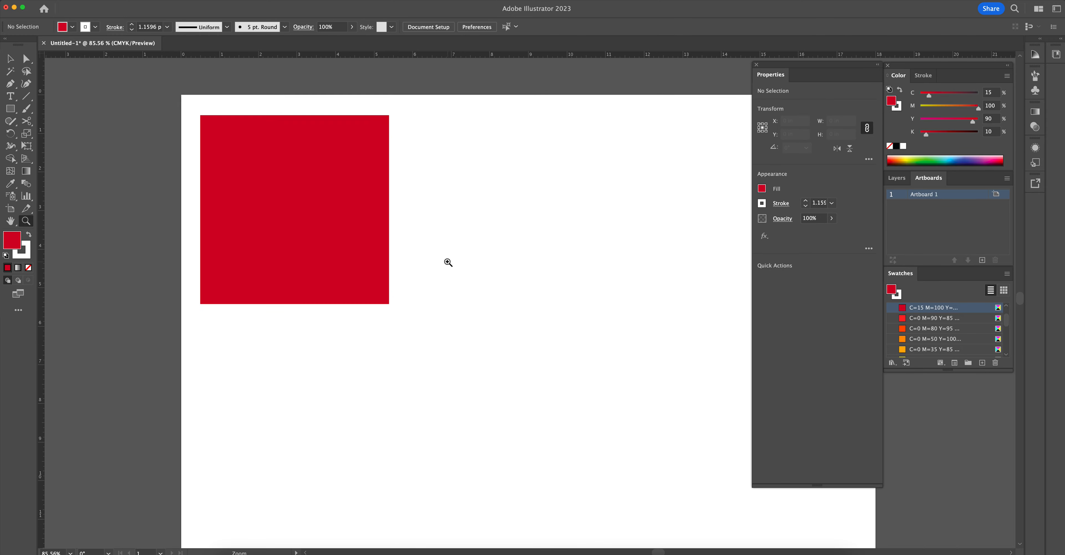
pyautogui.moveTo(516, 274); pyautogui.dragTo(466, 260)
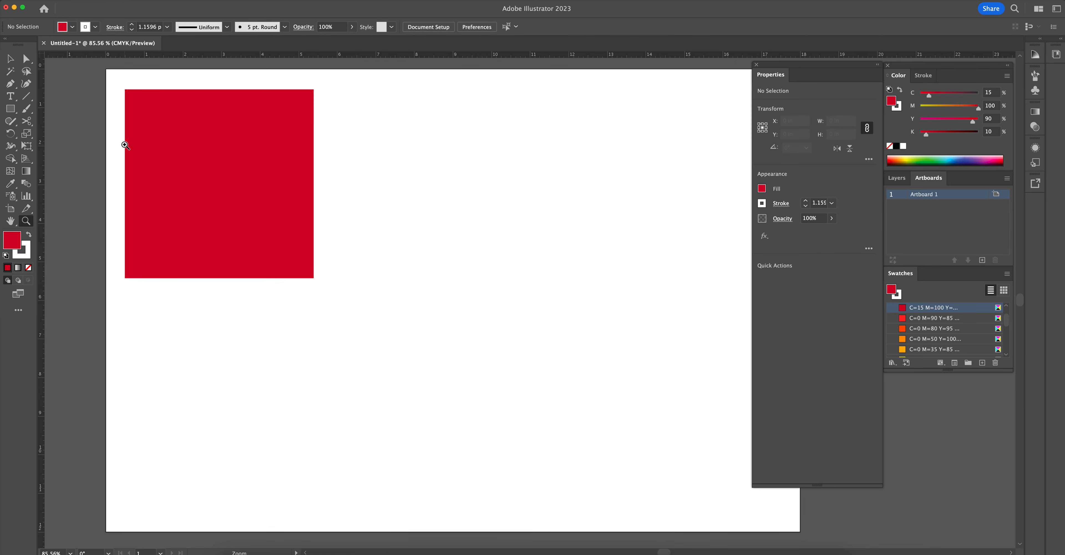
# - Draw a rectangle about 5.48 by 5.34 in overlapping the red square's lower-right area and fill it with CMYK Green
pyautogui.click(10, 111)
pyautogui.moveTo(198, 152); pyautogui.dragTo(411, 358)
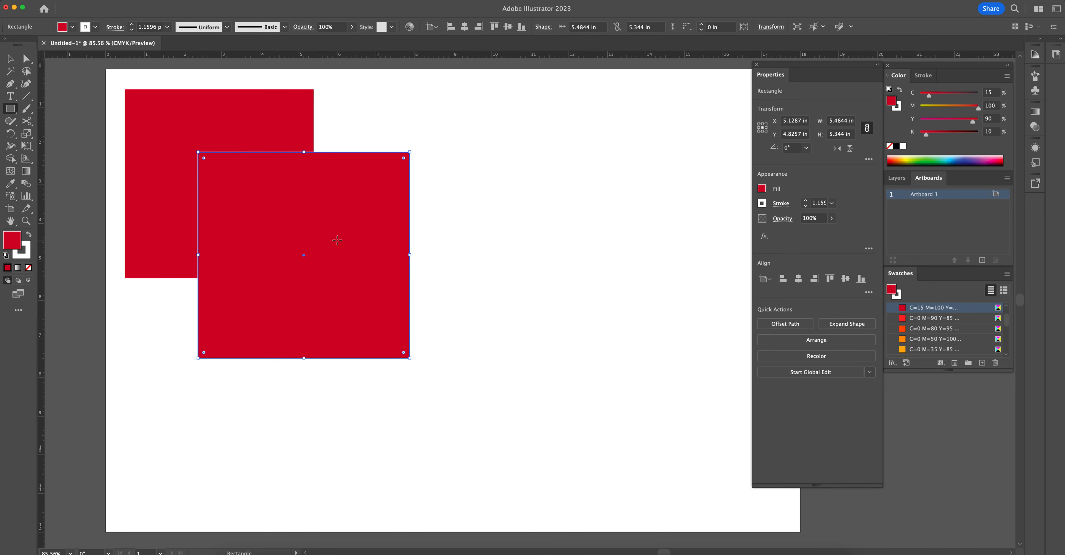
pyautogui.click(762, 189)
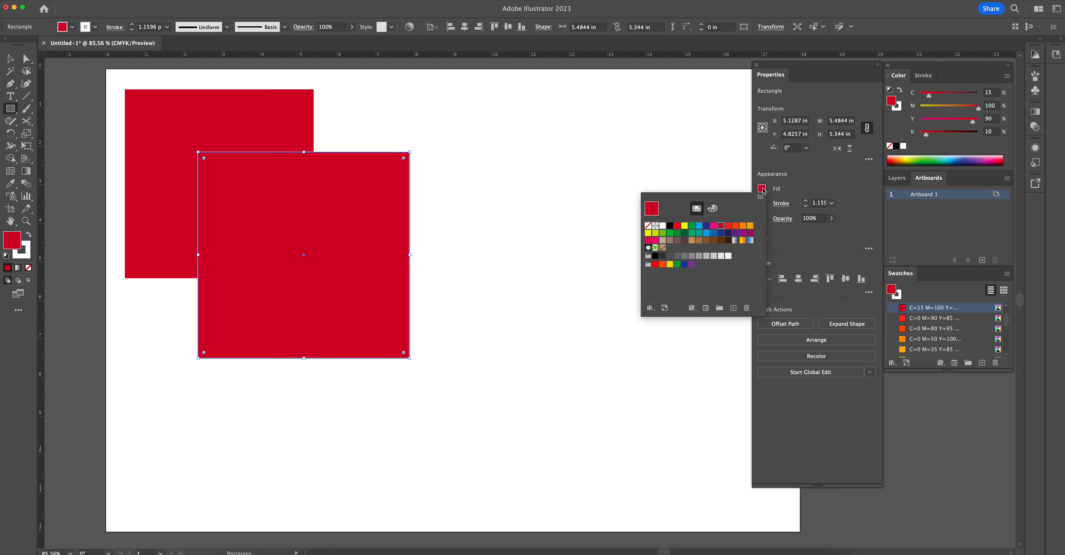
pyautogui.click(692, 228)
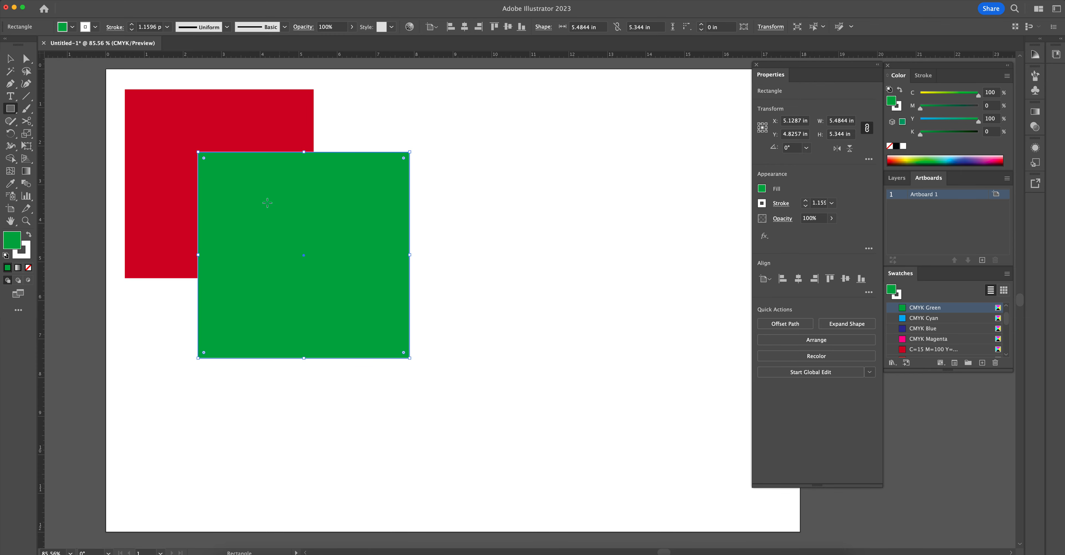
# - Draw a square about 5.37 in wide overlapping the green rectangle's lower-right corner and fill it with CMYK Blue
pyautogui.moveTo(311, 254)
pyautogui.mouseDown()
pyautogui.moveTo(413, 373)
pyautogui.moveTo(518, 462)
pyautogui.mouseUp()
pyautogui.click(761, 189)
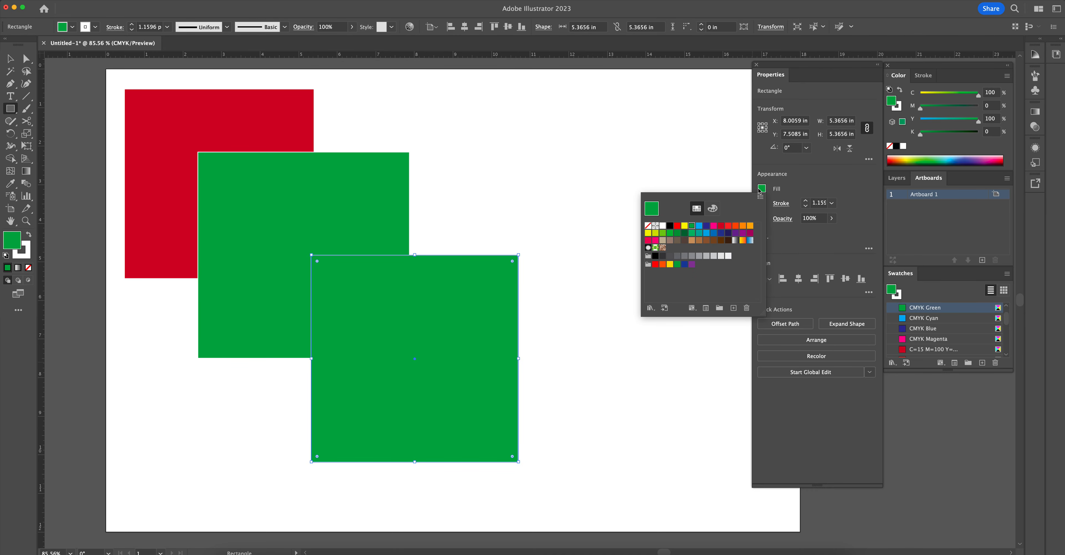
pyautogui.click(706, 226)
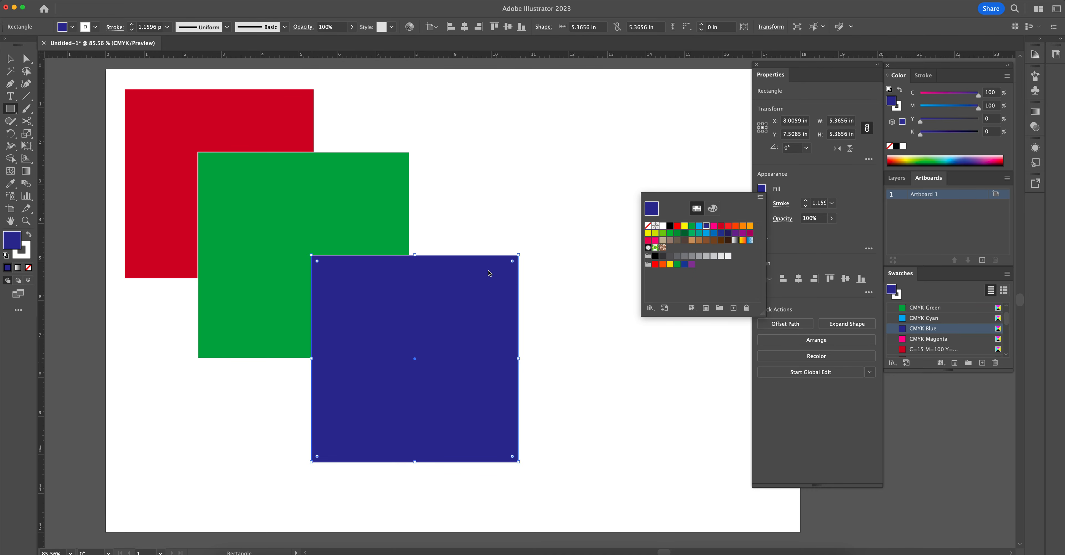
pyautogui.click(495, 214)
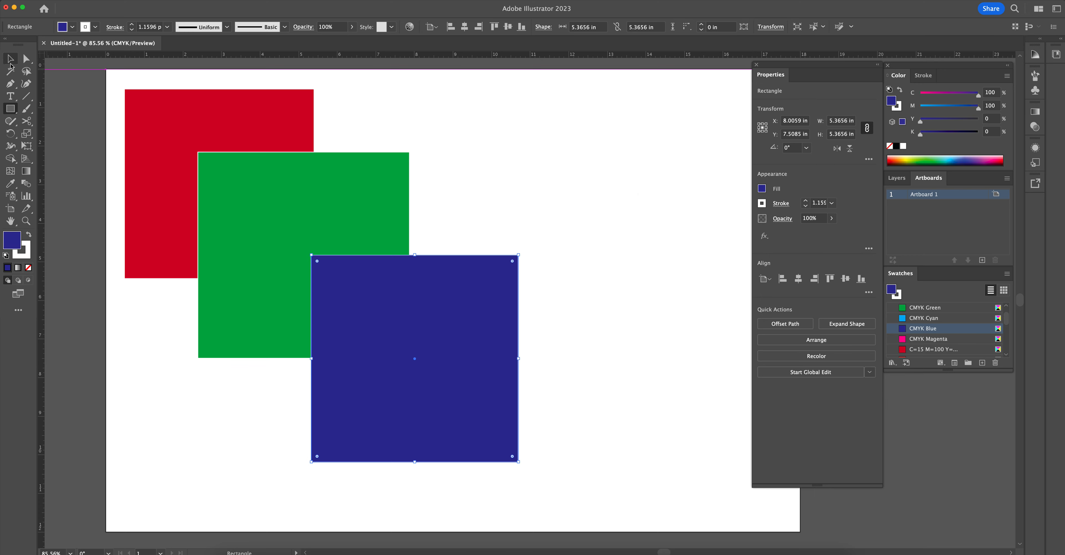
pyautogui.click(12, 60)
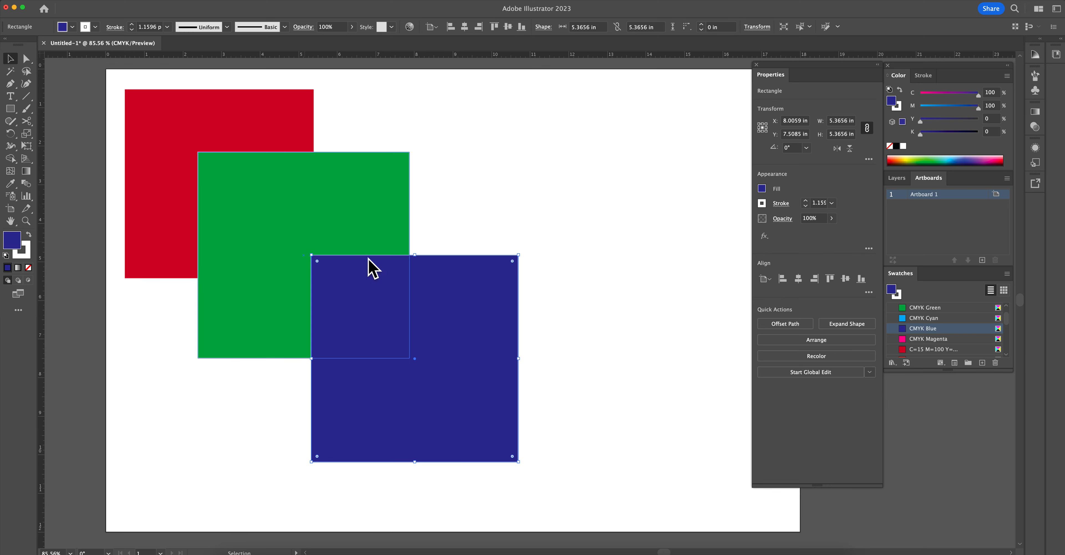
pyautogui.hscroll(4, 484, 260)
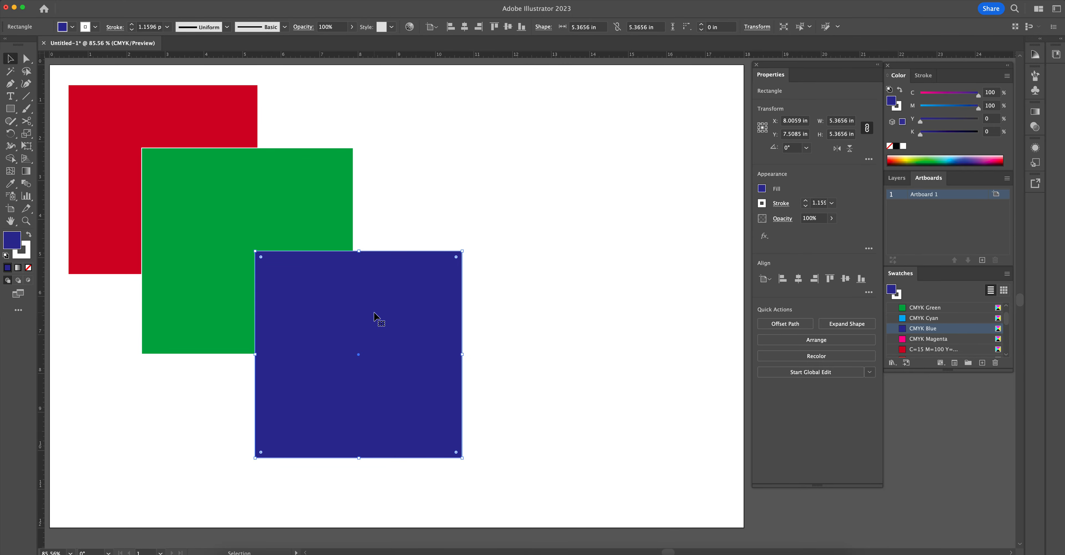
# - Move the blue square about 0.3 in to the left, keeping it level, and deselect it
pyautogui.moveTo(400, 331)
pyautogui.mouseDown()
pyautogui.moveTo(378, 324)
pyautogui.moveTo(400, 331)
pyautogui.moveTo(387, 330)
pyautogui.mouseUp()
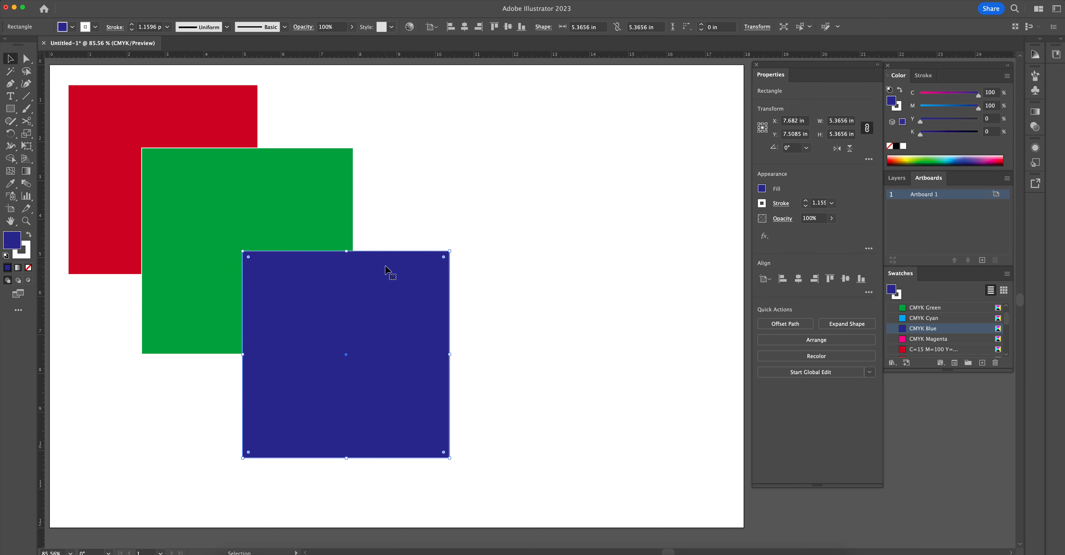
pyautogui.click(532, 357)
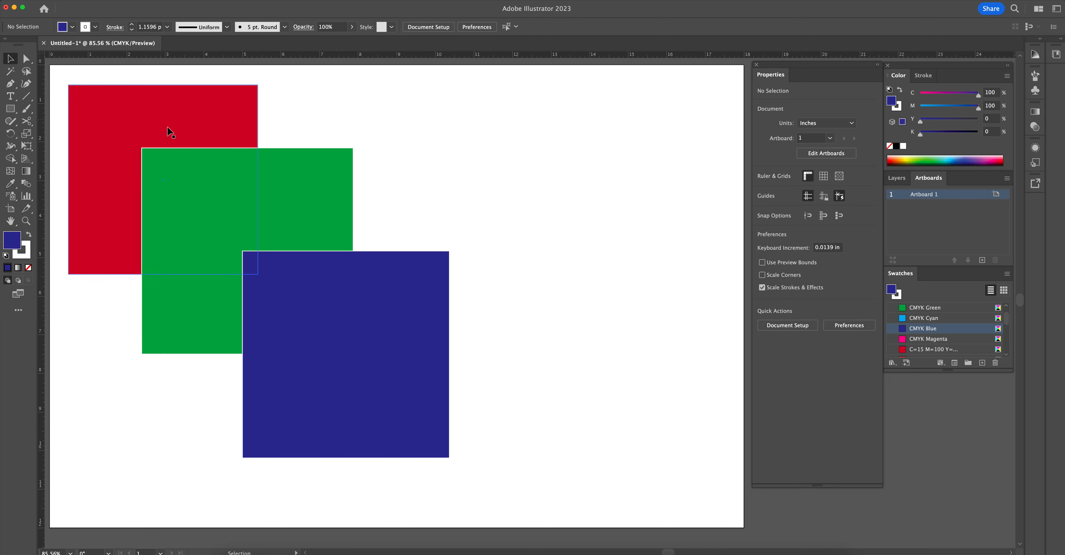
# - Draw five thin horizontal blue rectangles about 4 in wide, stacked in the artboard's upper-right area
pyautogui.press('m')
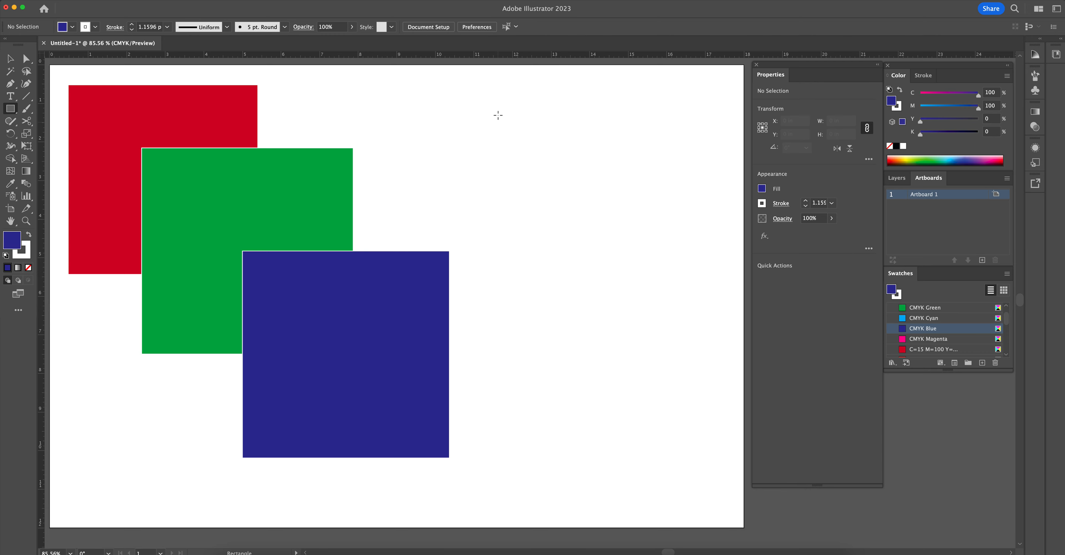
pyautogui.moveTo(497, 110); pyautogui.dragTo(646, 111)
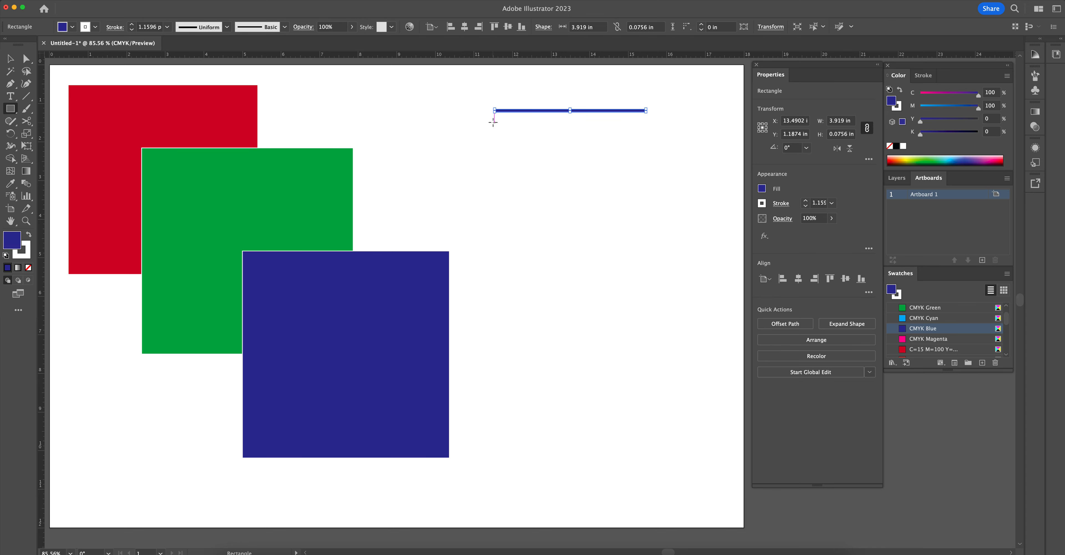
pyautogui.moveTo(494, 120); pyautogui.dragTo(647, 122)
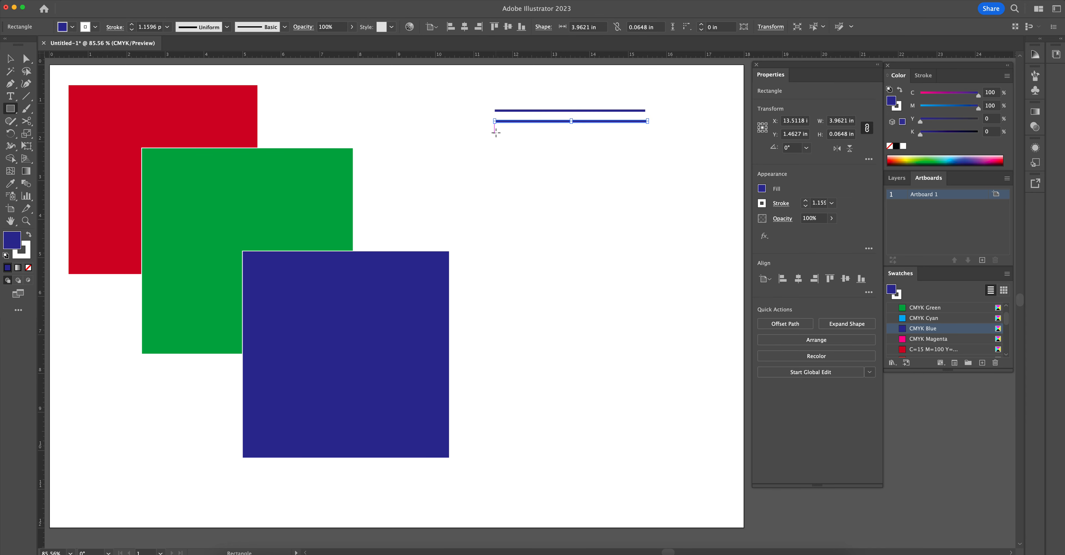
pyautogui.moveTo(495, 130); pyautogui.dragTo(646, 132)
pyautogui.moveTo(495, 139); pyautogui.dragTo(647, 143)
pyautogui.moveTo(495, 151); pyautogui.dragTo(651, 152)
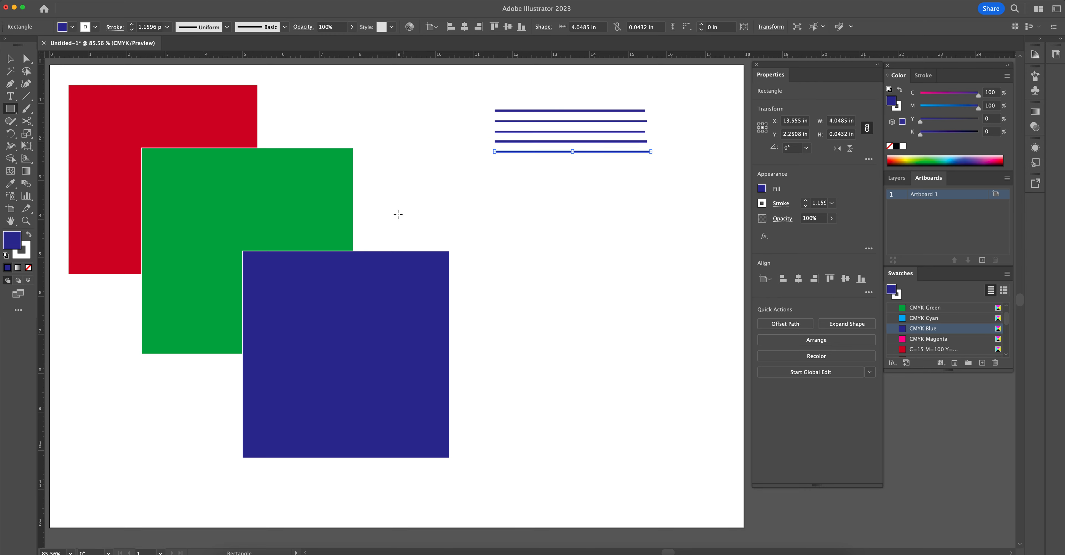
pyautogui.press('v')
pyautogui.click(511, 199)
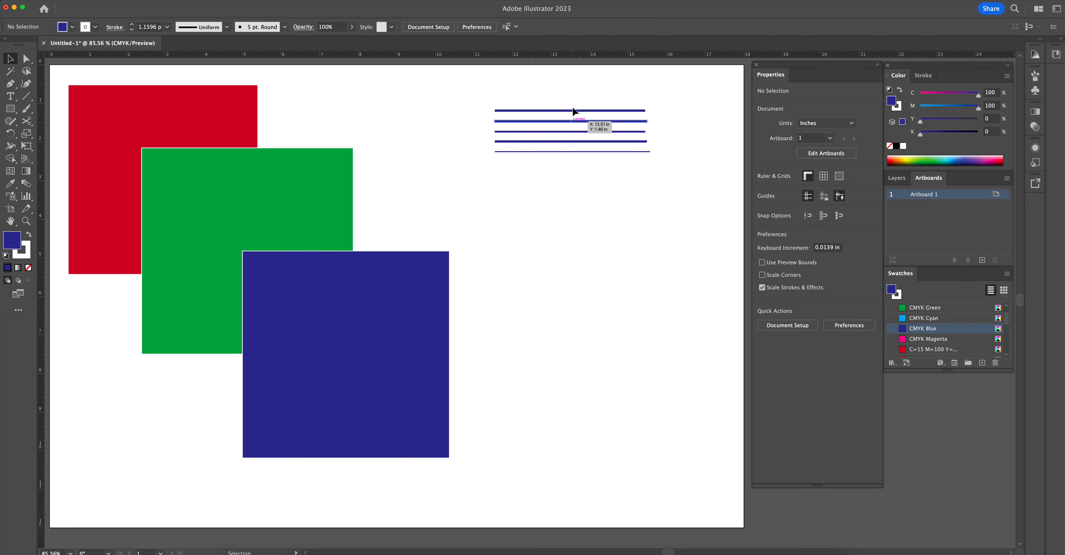
# - Move the blue square up and left over the green rectangle, and move the topmost thin bar below the other four
pyautogui.click(558, 110)
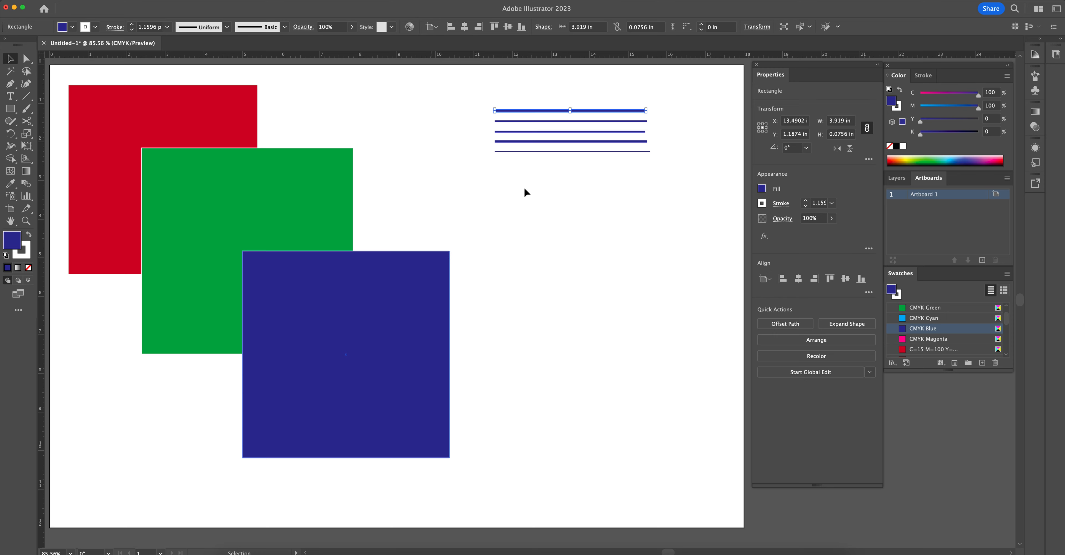
pyautogui.click(387, 281)
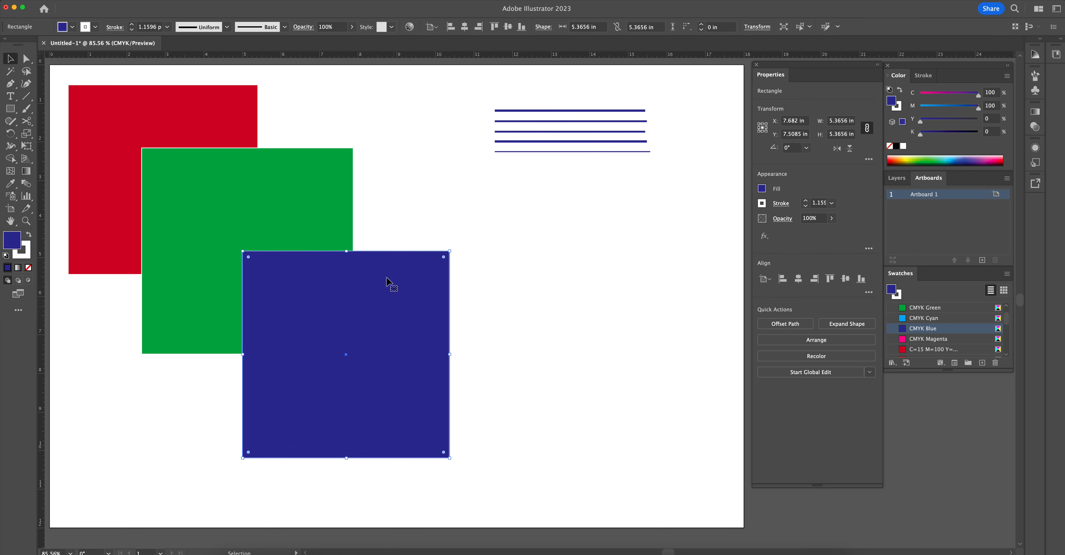
pyautogui.moveTo(367, 297); pyautogui.dragTo(322, 251)
pyautogui.click(433, 134)
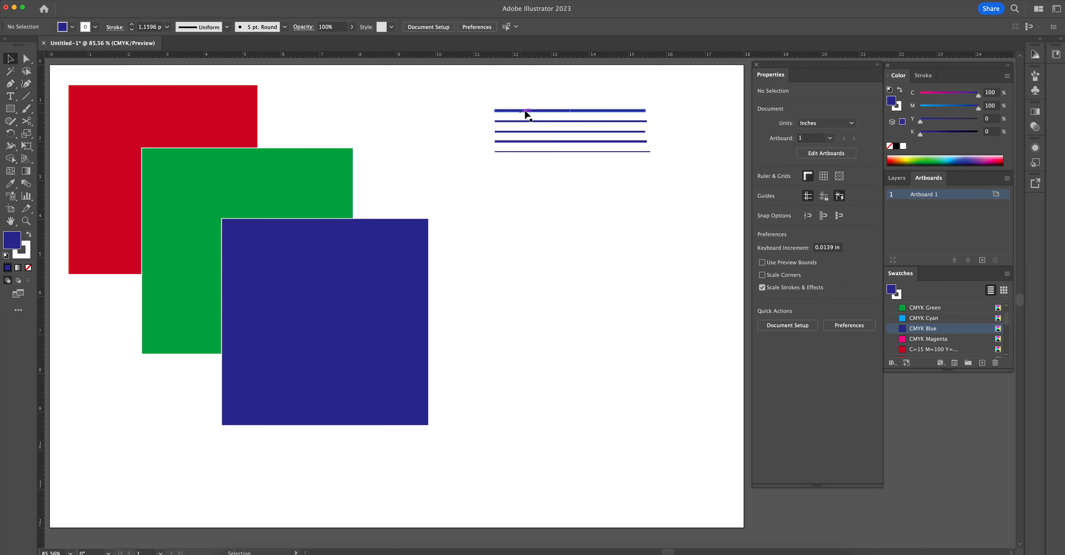
pyautogui.moveTo(550, 109); pyautogui.dragTo(553, 162)
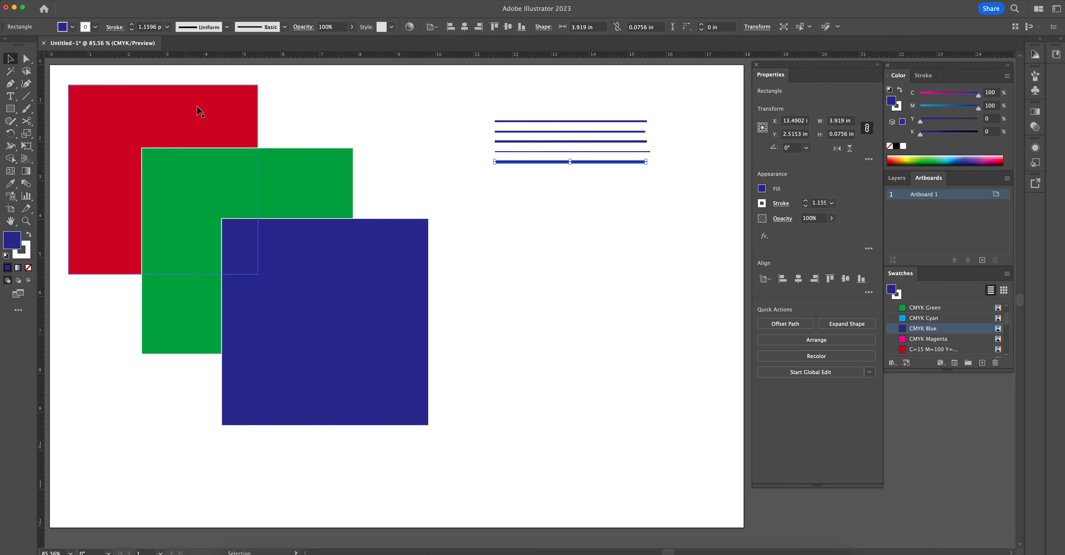
pyautogui.click(460, 233)
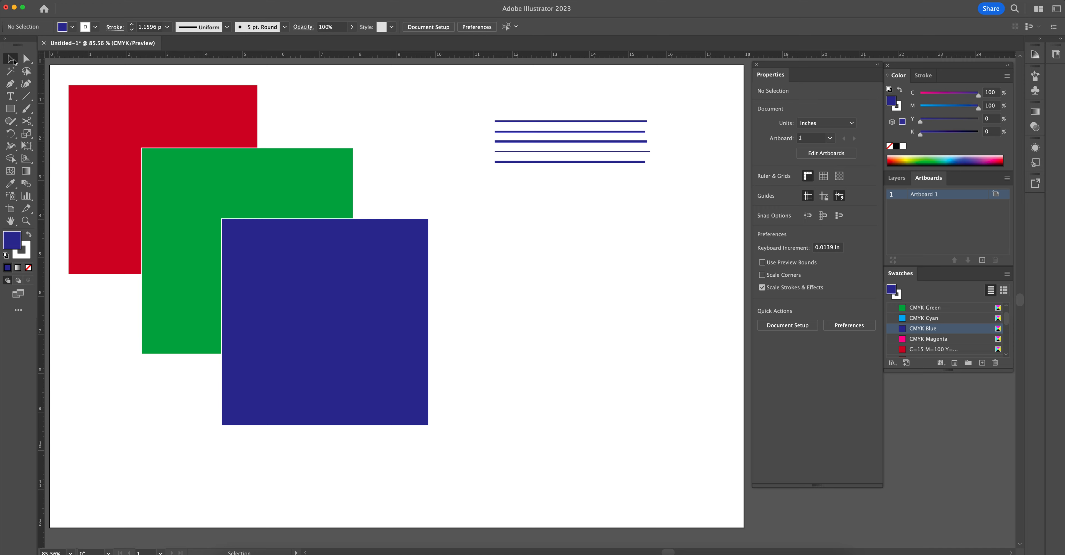
# - Send the blue square to the back and move it up behind the red square and green rectangle
pyautogui.click(350, 296)
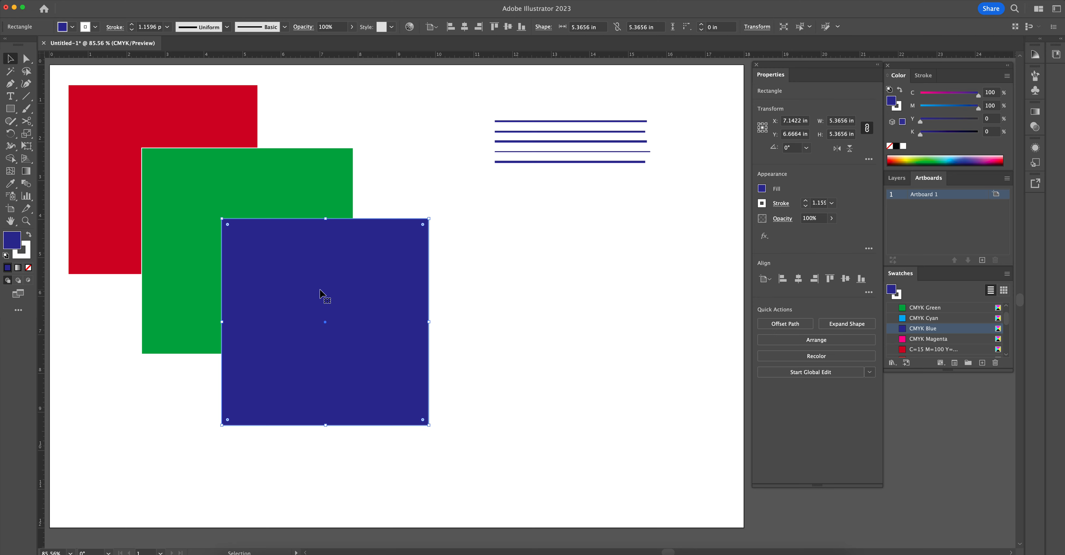
pyautogui.rightClick(346, 274)
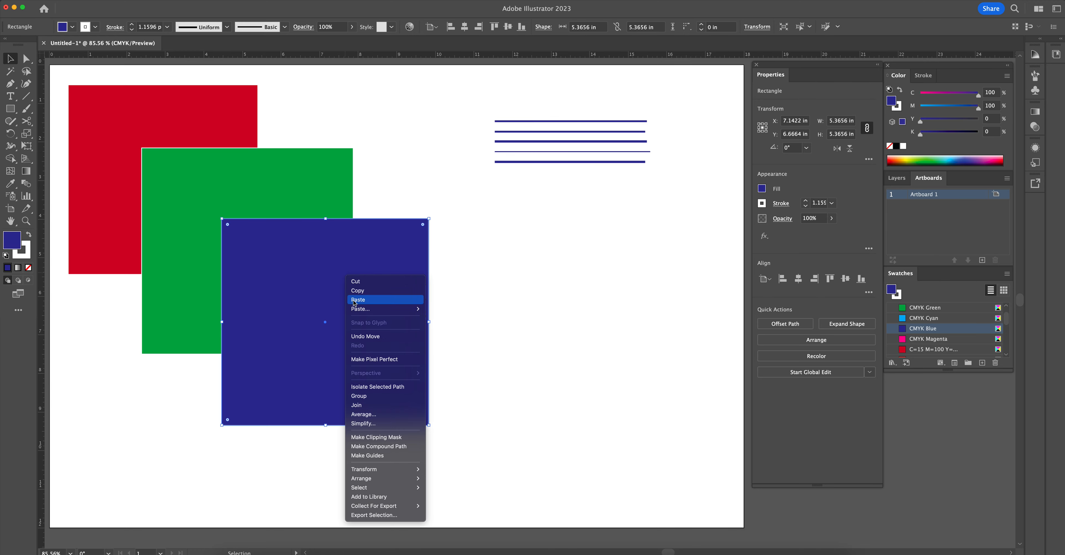
pyautogui.moveTo(365, 482)
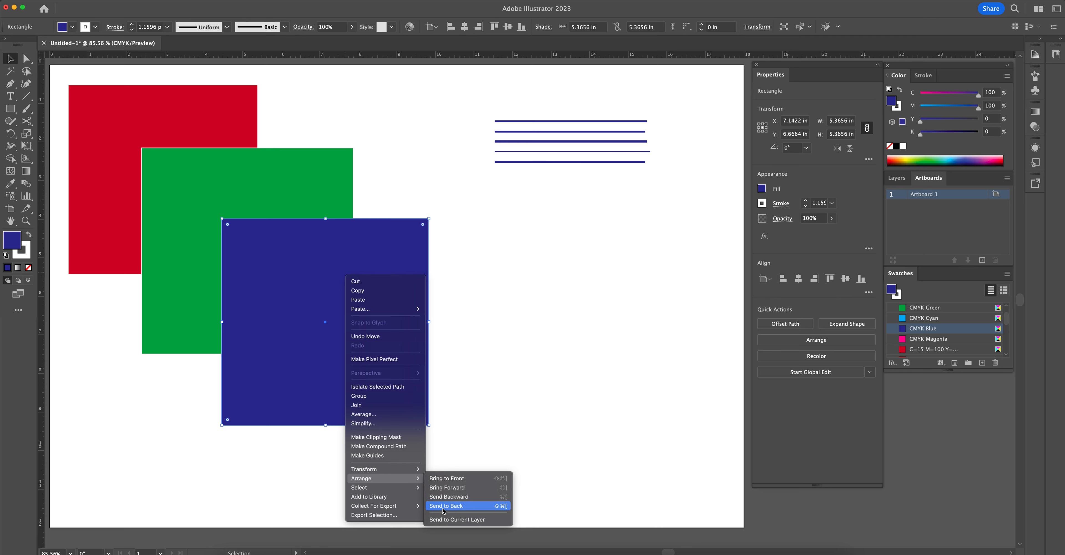
pyautogui.click(458, 507)
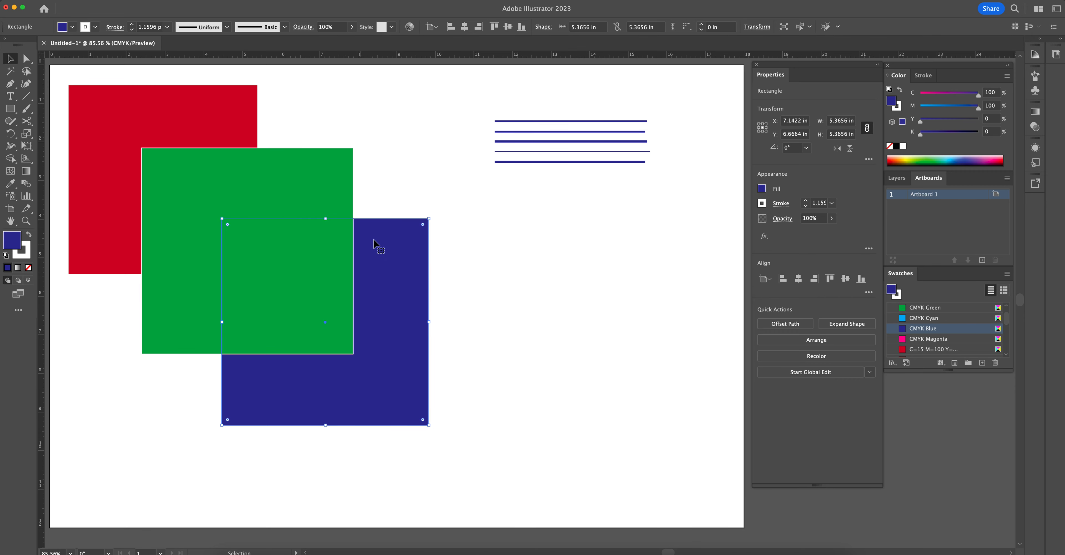
pyautogui.moveTo(392, 356); pyautogui.dragTo(307, 203)
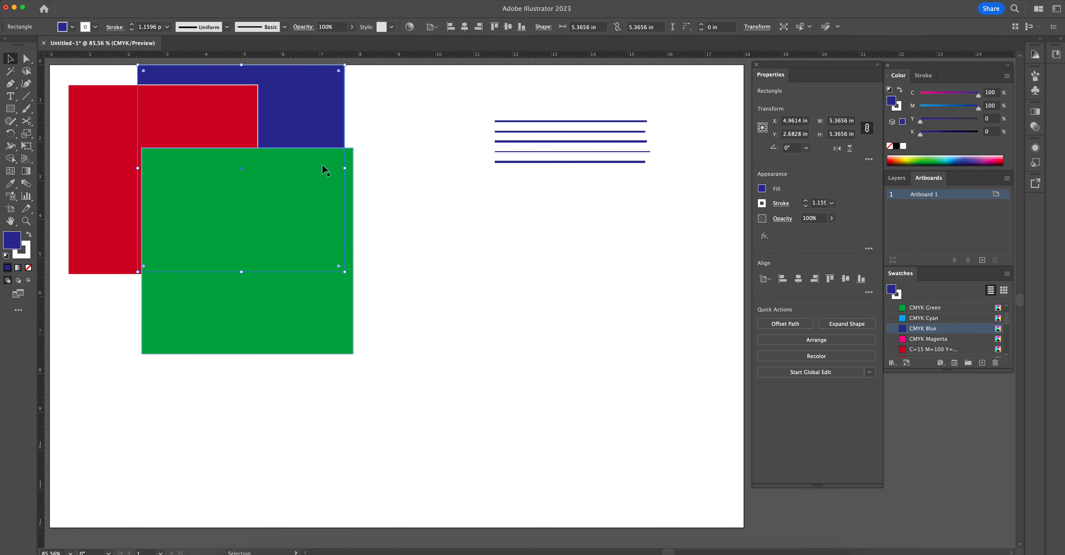
# - Move the blue square back to the green rectangle's lower-right corner and bring it to the front
pyautogui.moveTo(303, 109); pyautogui.dragTo(404, 284)
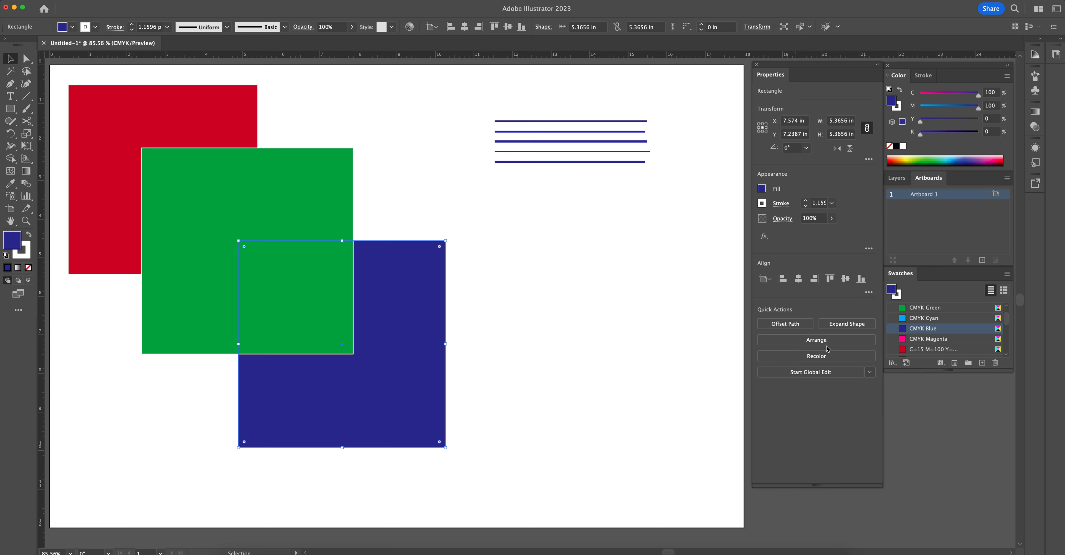
pyautogui.click(811, 341)
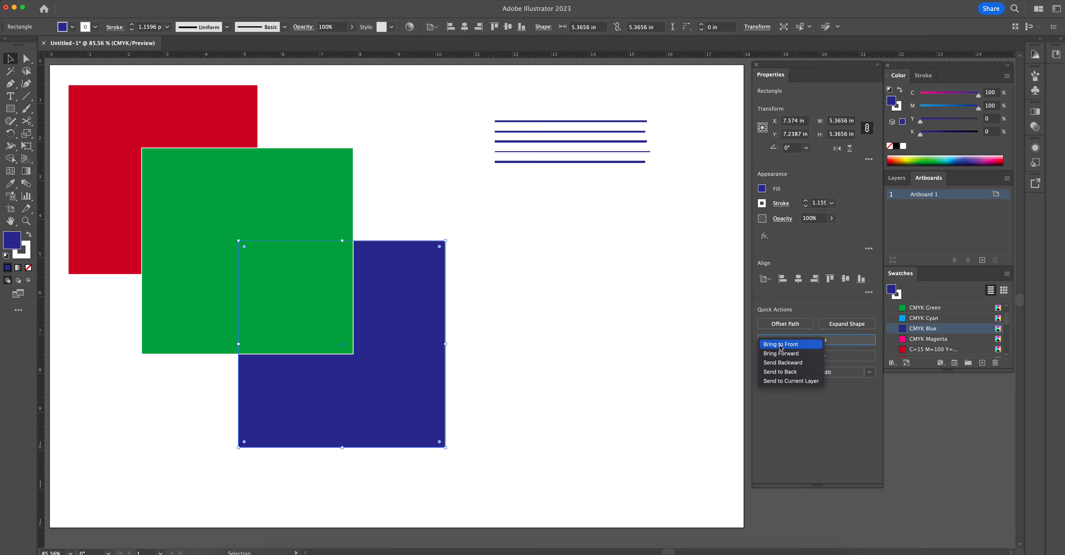
pyautogui.click(796, 354)
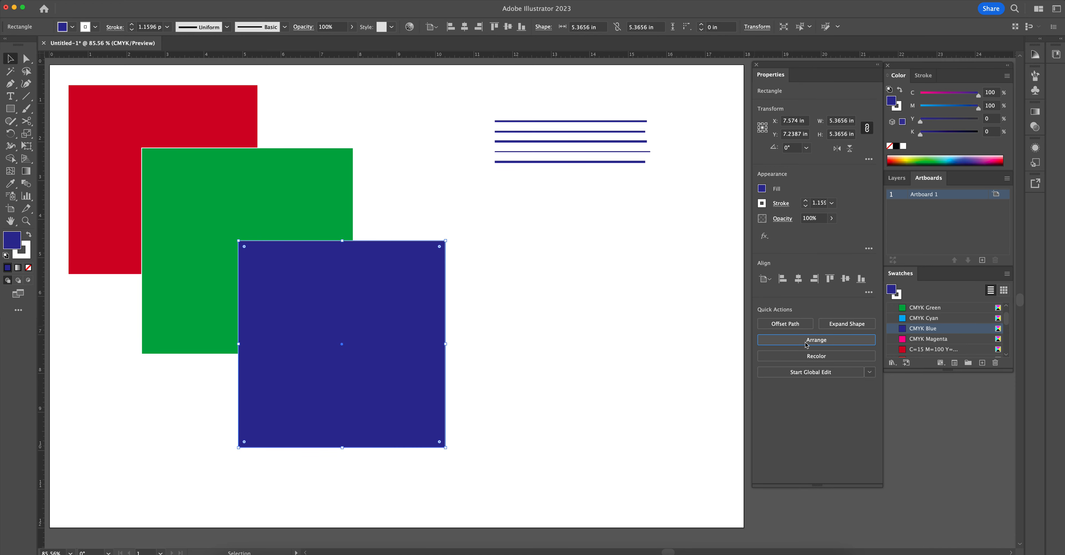
# - Delete the five thin bars, the blue square and the green rectangle
pyautogui.moveTo(487, 99); pyautogui.dragTo(573, 189)
pyautogui.press('Delete')
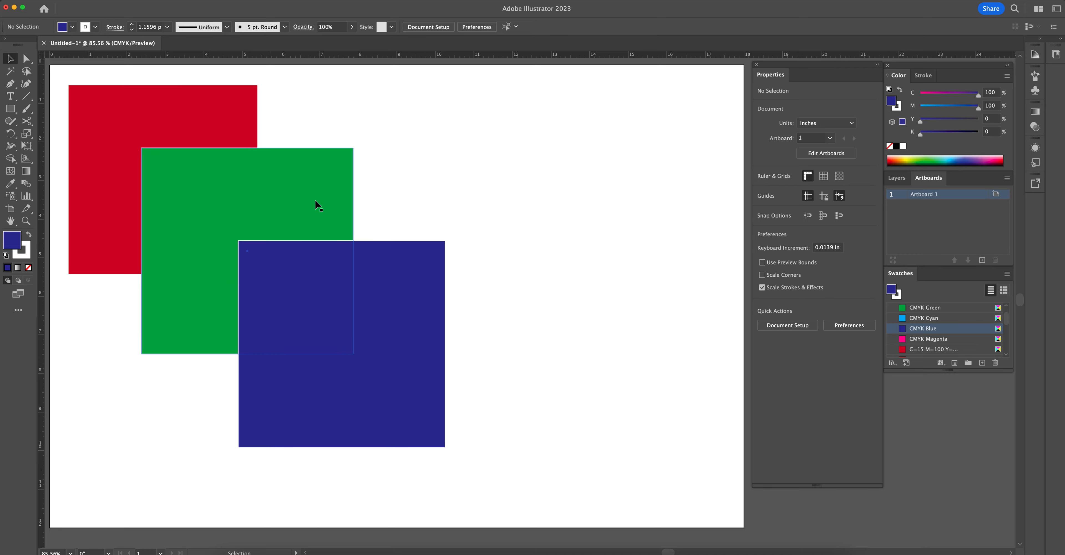
pyautogui.moveTo(549, 189); pyautogui.dragTo(558, 190)
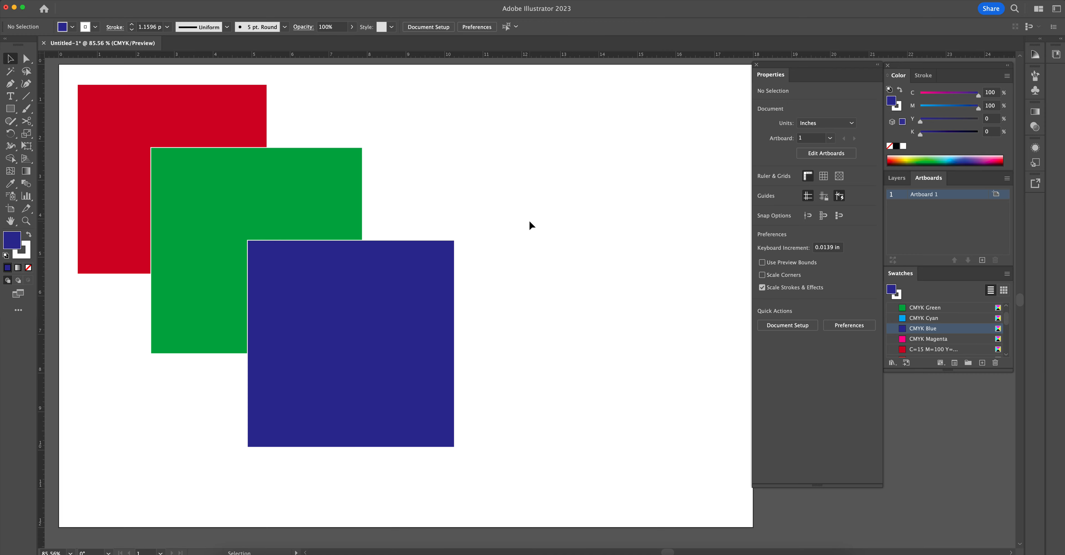
pyautogui.click(390, 281)
pyautogui.press('Delete')
pyautogui.click(312, 210)
pyautogui.press('Delete')
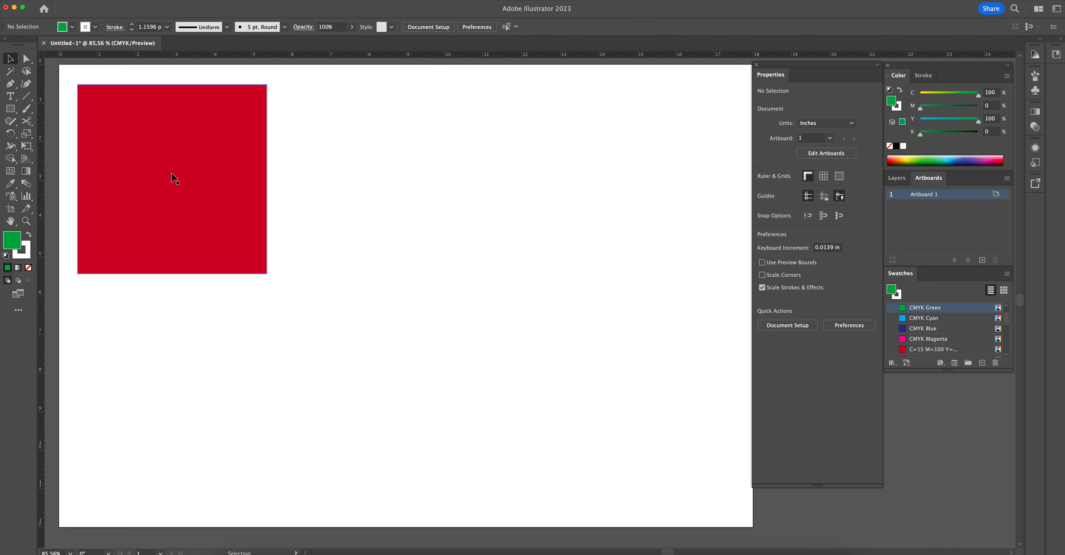
# - Copy and paste the red square, and place the duplicate at about X 11.8 in, Y 6.6 in
pyautogui.moveTo(402, 222)
pyautogui.mouseDown()
pyautogui.moveTo(428, 221)
pyautogui.moveTo(414, 223)
pyautogui.mouseUp()
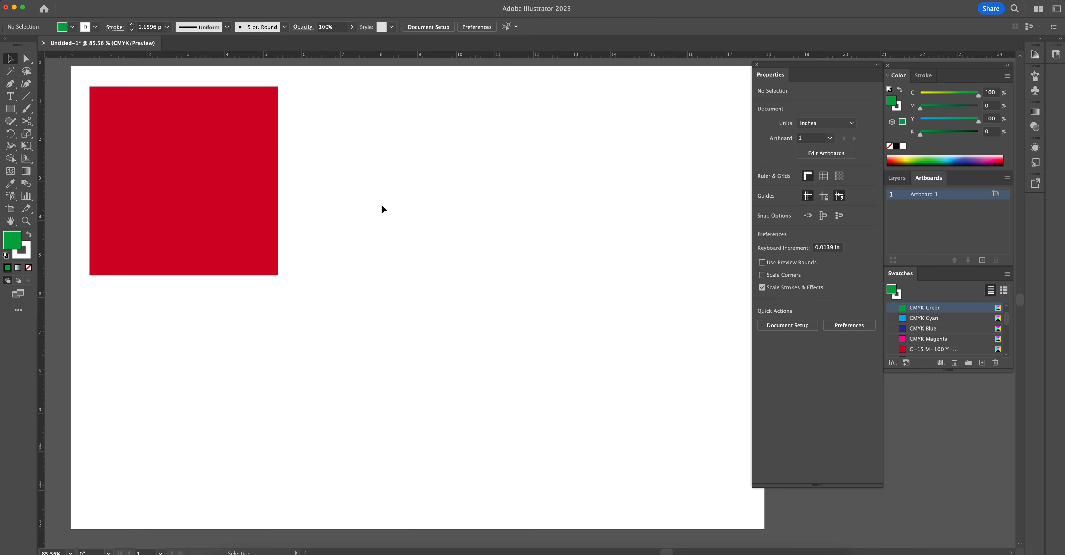
pyautogui.click(229, 186)
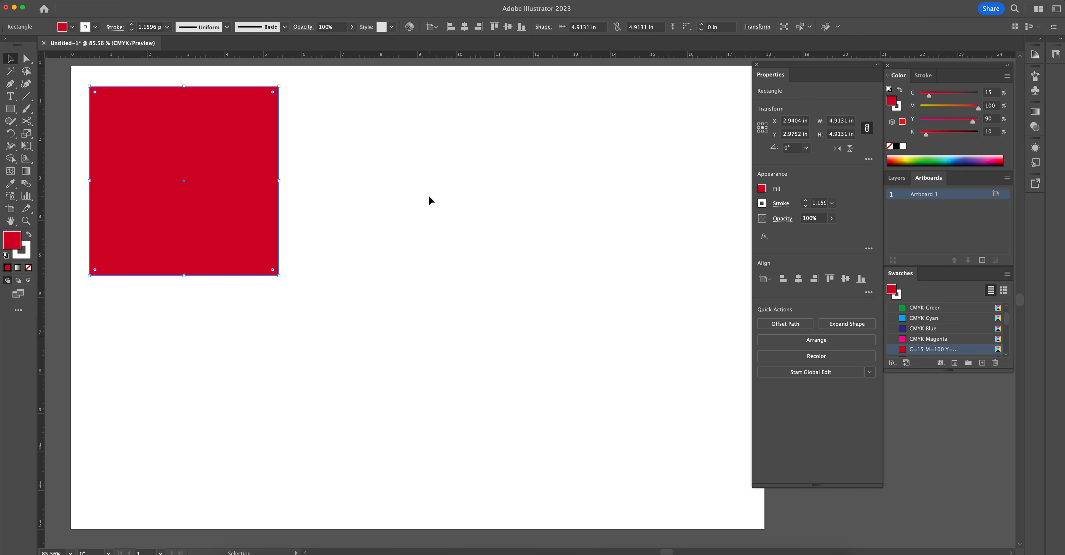
pyautogui.press('a')
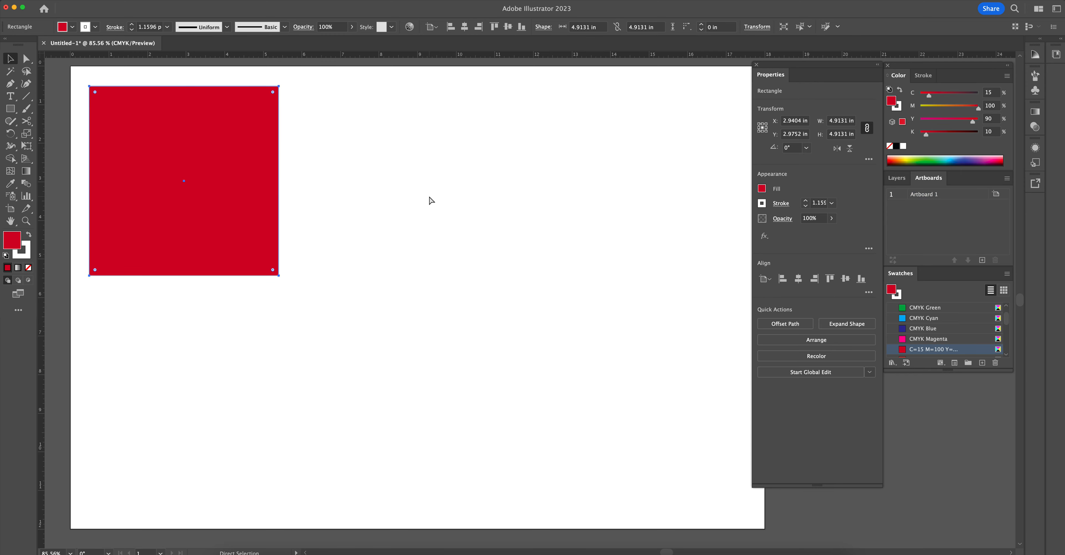
pyautogui.press('v')
pyautogui.press('super+v')
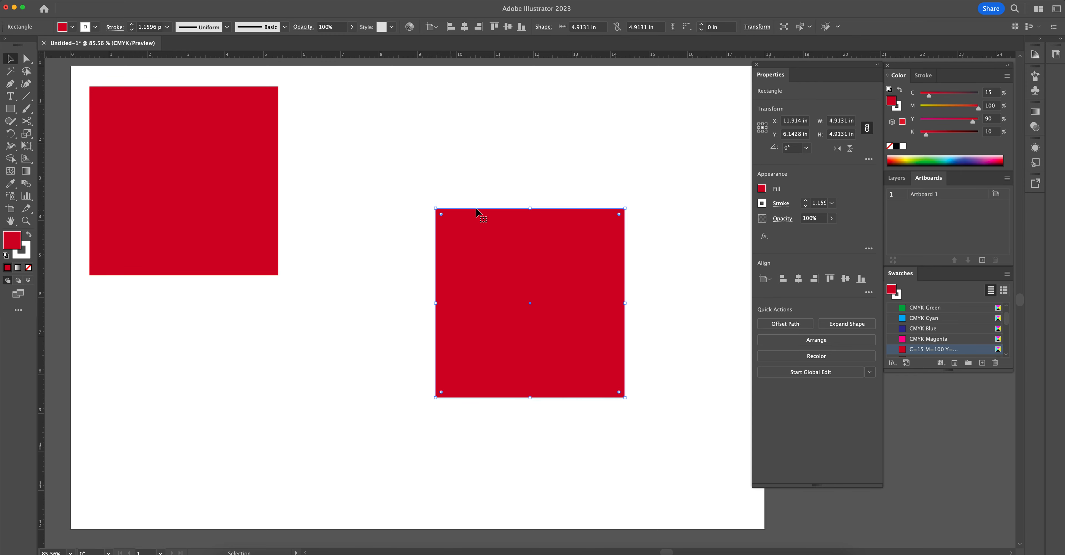
pyautogui.moveTo(550, 260)
pyautogui.mouseDown()
pyautogui.moveTo(596, 277)
pyautogui.moveTo(538, 287)
pyautogui.moveTo(546, 278)
pyautogui.mouseUp()
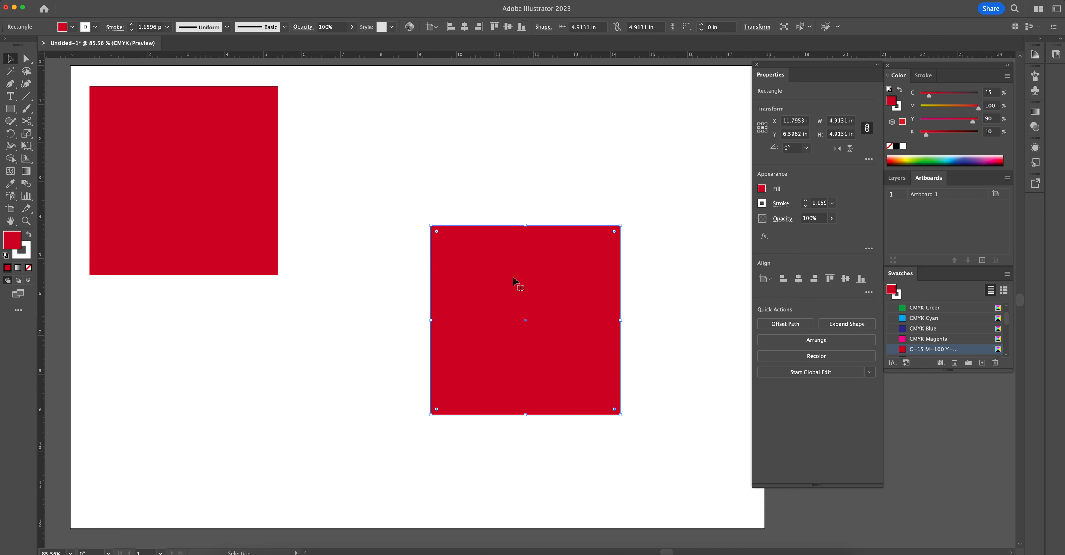
# - Delete the pasted duplicate and place a level copy of the red square just right of the original, at about X 8.09 in
pyautogui.press('Delete')
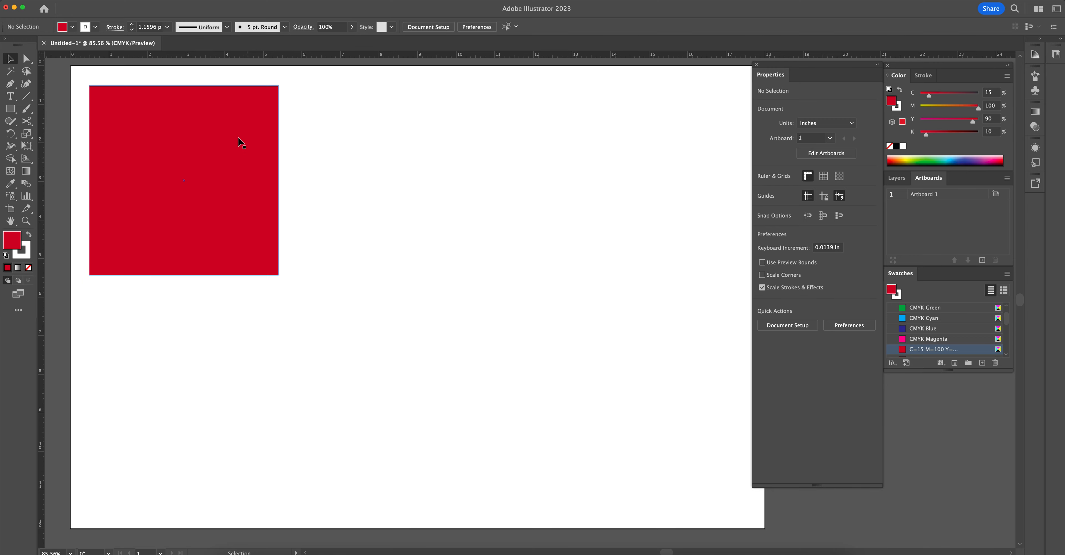
pyautogui.click(201, 122)
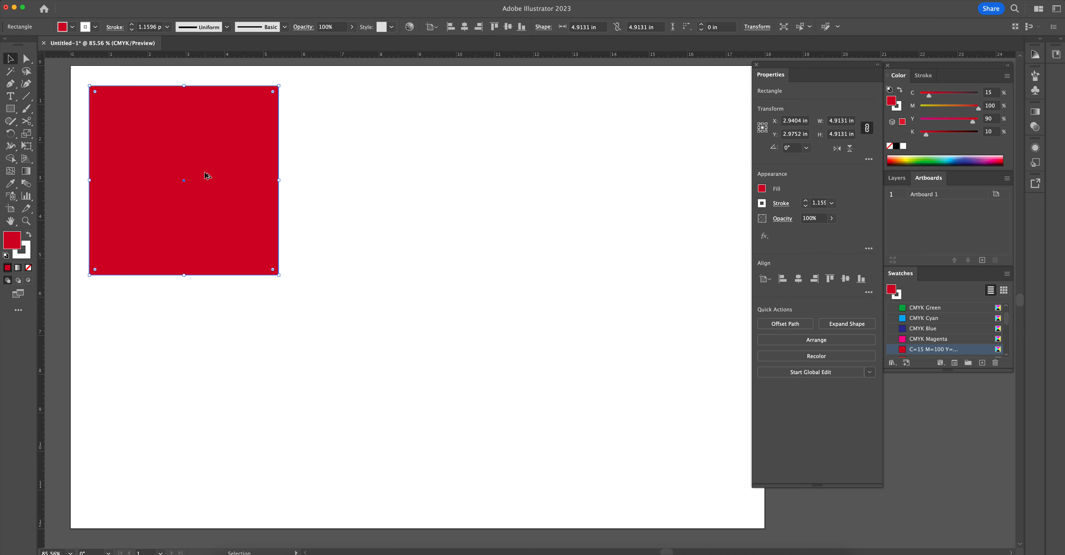
pyautogui.moveTo(210, 177); pyautogui.dragTo(406, 177)
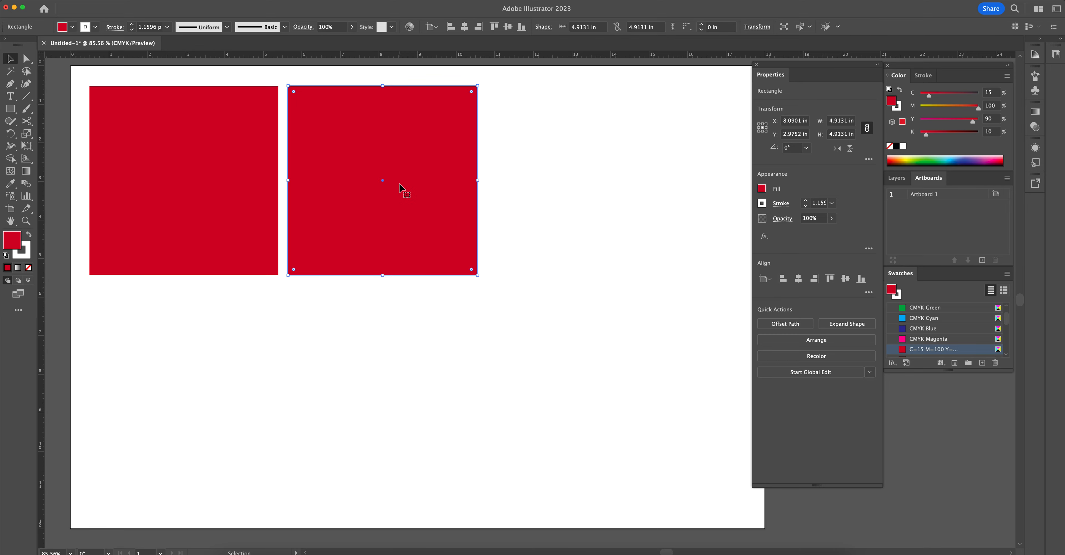
# - Select both red squares together, once as an area selection and again by adding one square to the other
pyautogui.press('space')
pyautogui.moveTo(386, 163); pyautogui.dragTo(423, 168)
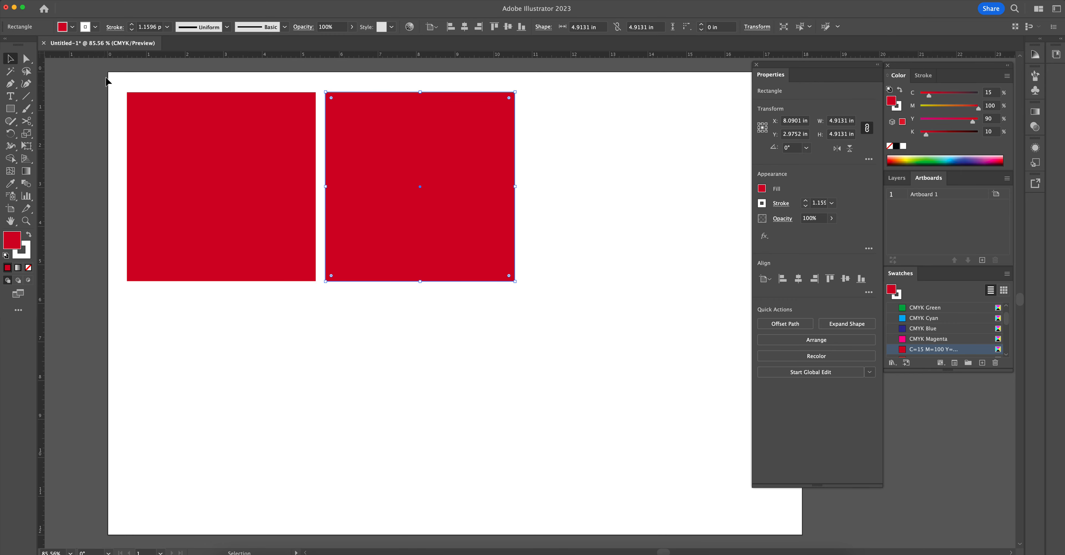
pyautogui.moveTo(97, 75); pyautogui.dragTo(528, 294)
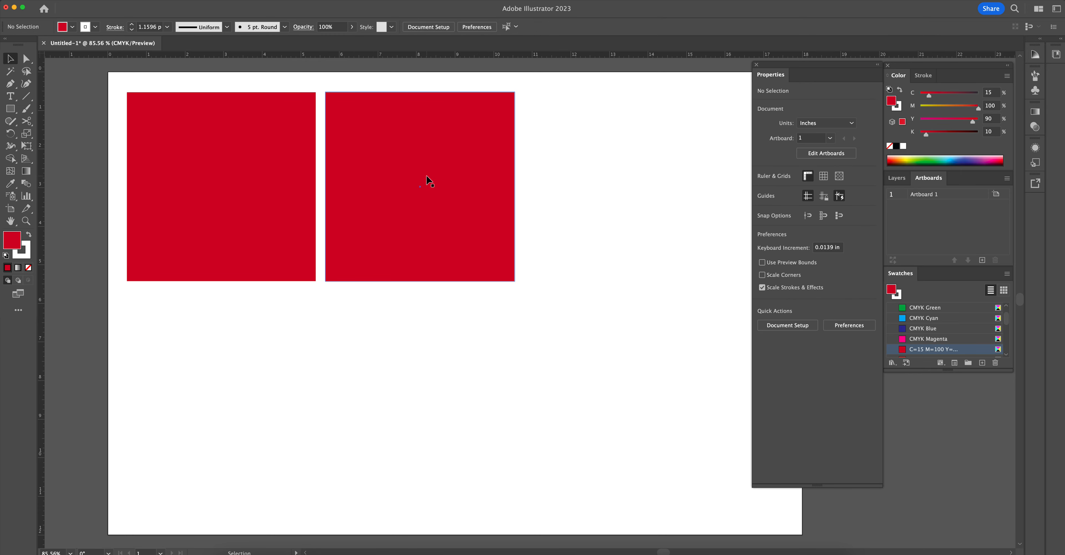
pyautogui.click(428, 186)
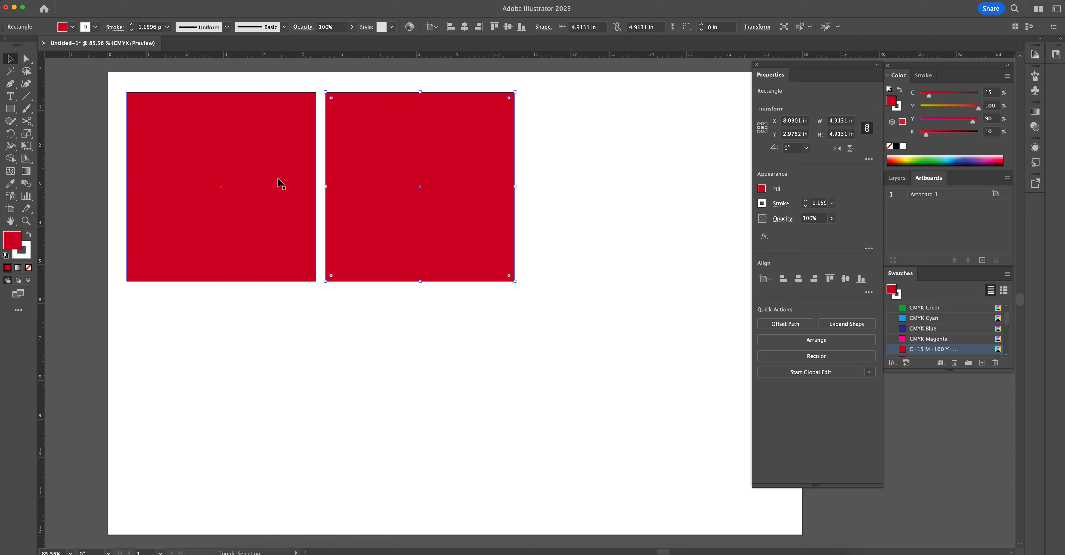
pyautogui.keyDown('shift'); pyautogui.click(242, 177); pyautogui.keyUp('shift')
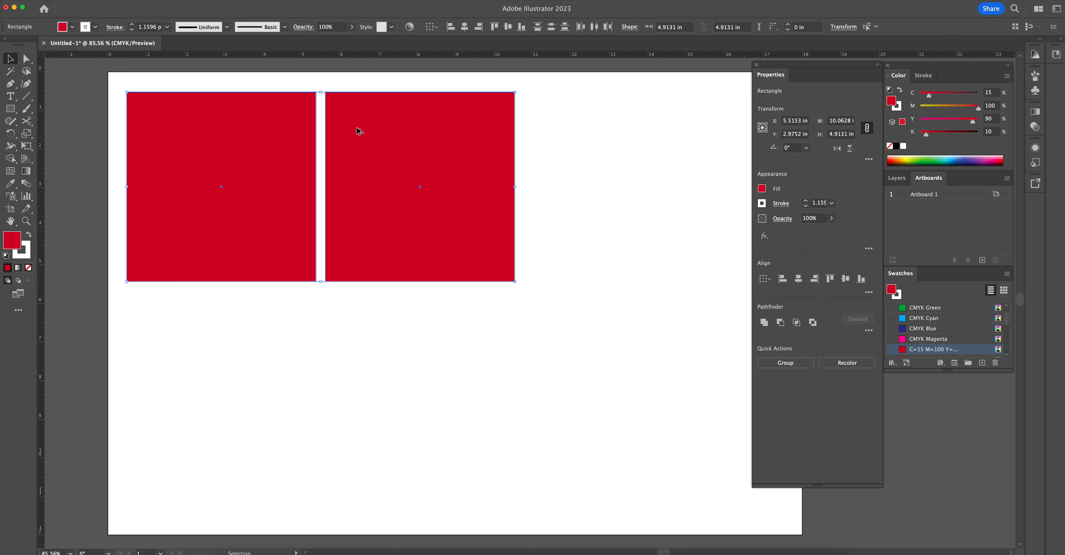
# - Duplicate both red squares directly below the originals at about Y 8.09 in, and fill the upper-right square with CMYK Green
pyautogui.moveTo(365, 123); pyautogui.dragTo(368, 318)
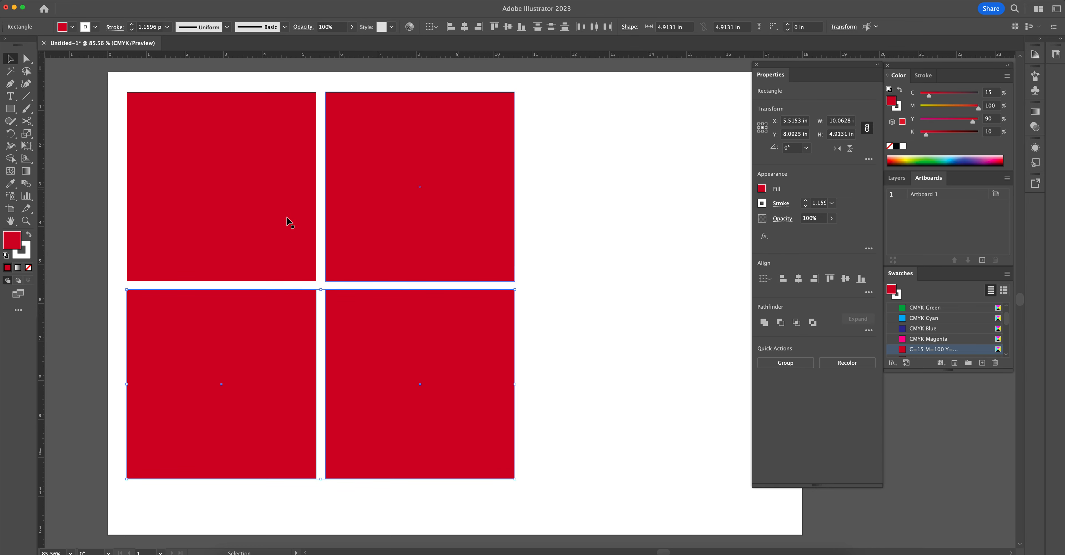
pyautogui.click(427, 252)
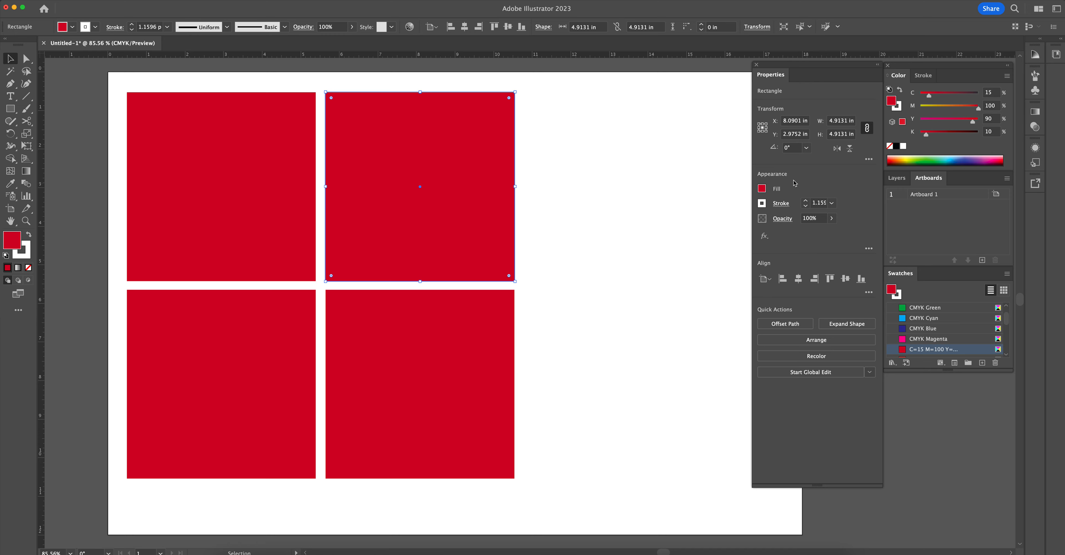
pyautogui.click(762, 189)
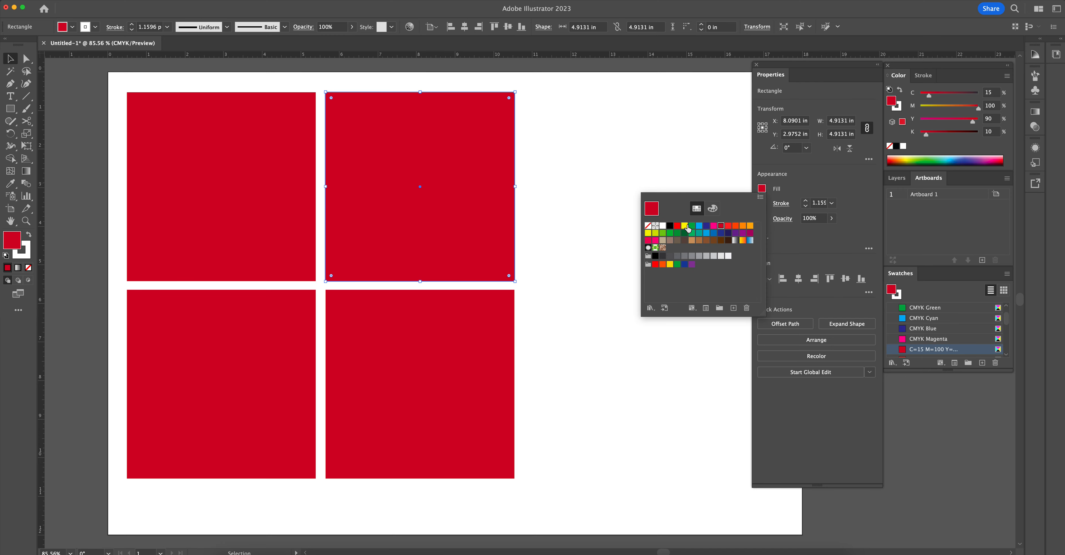
pyautogui.click(693, 228)
# - Fill the lower-left square with light green (C=50 M=0 Y=100) and the lower-right square with CMYK Cyan
pyautogui.click(206, 369)
pyautogui.click(269, 343)
pyautogui.click(761, 189)
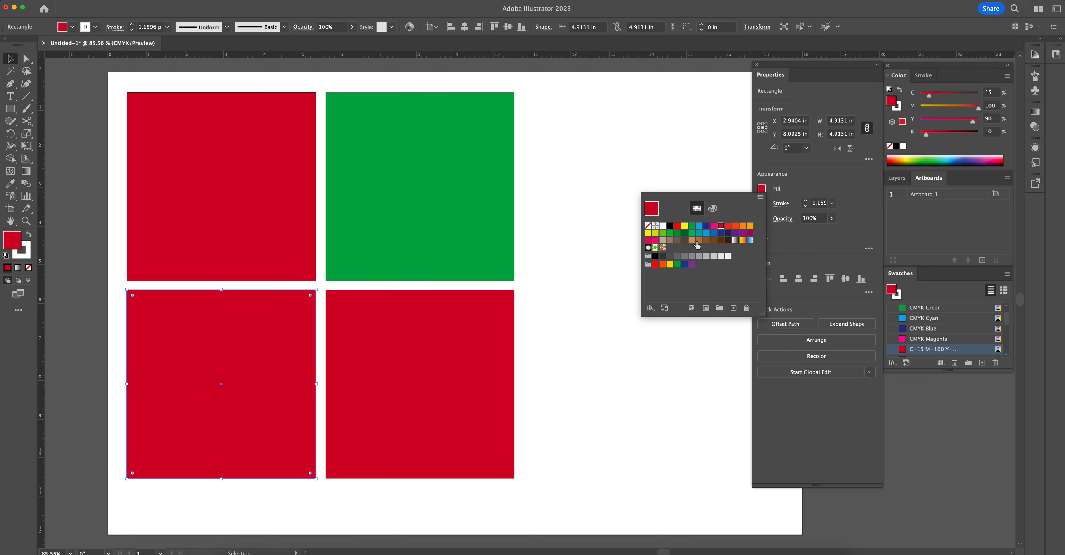
pyautogui.click(691, 233)
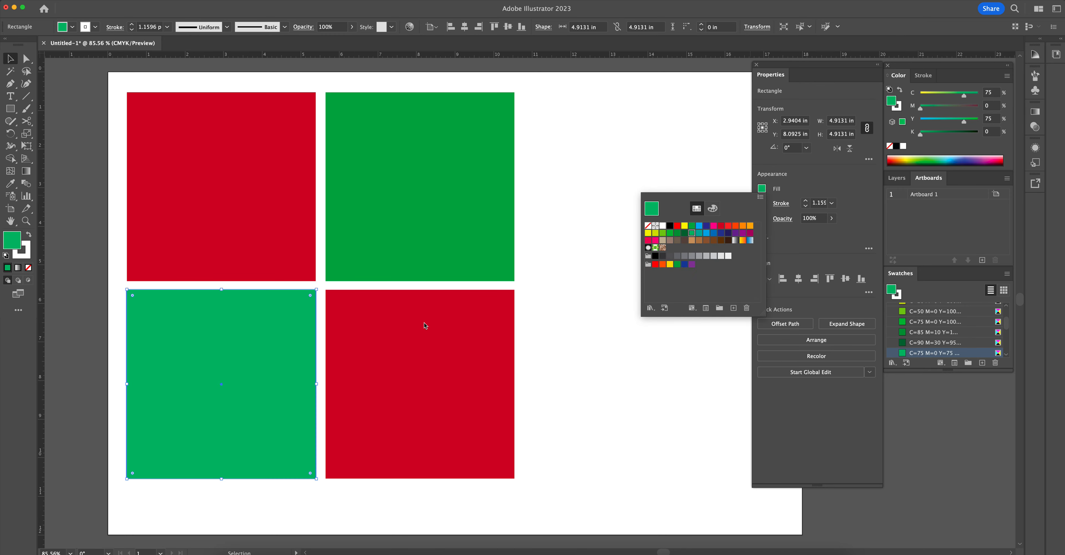
pyautogui.click(662, 233)
pyautogui.click(454, 330)
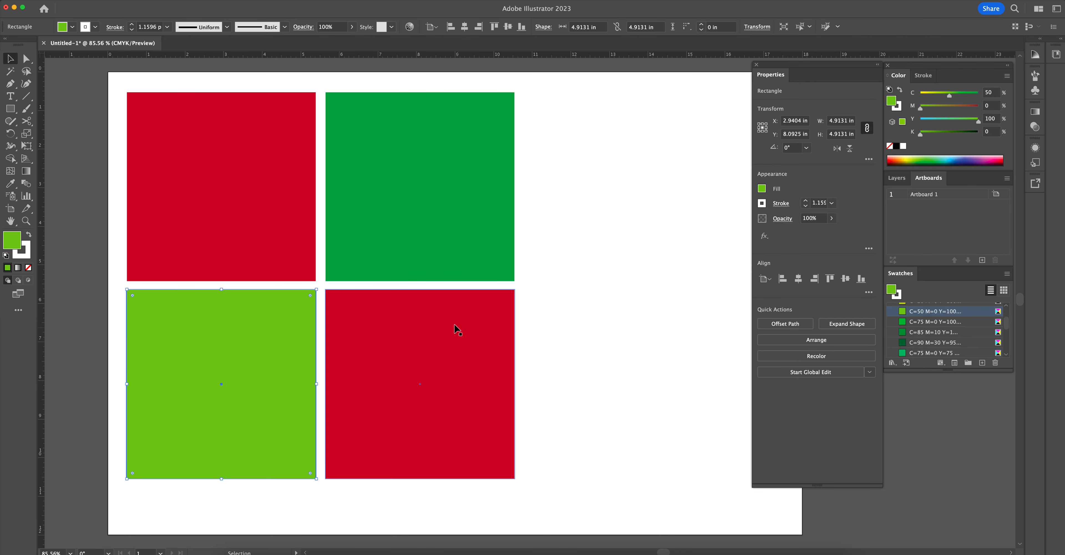
pyautogui.click(762, 189)
pyautogui.click(699, 233)
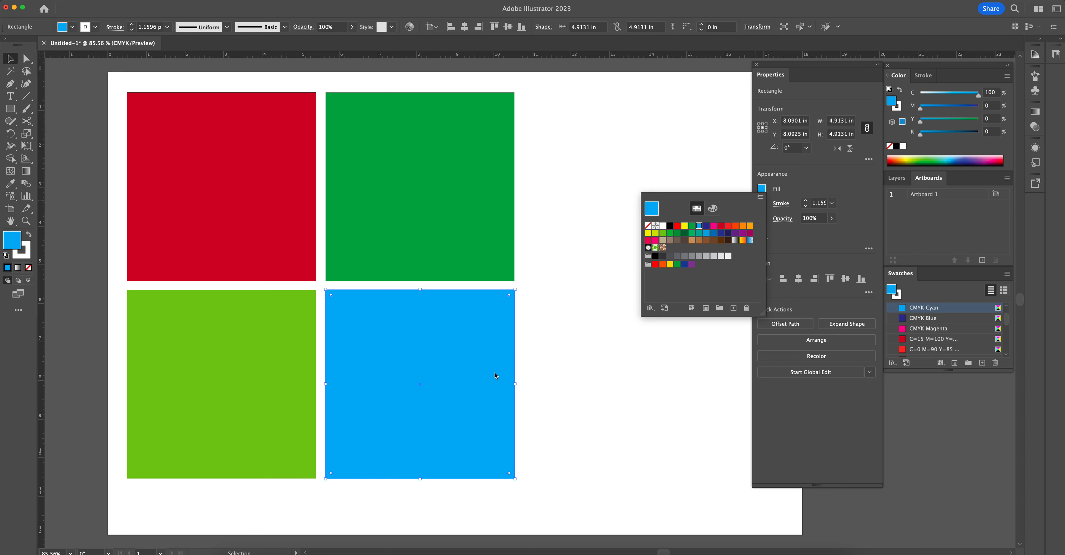
pyautogui.click(566, 248)
pyautogui.click(566, 247)
# - Draw a closed, unfilled teardrop with the Pen tool beside the green square, its tip at about X 11.66 in, Y 2.66 in, with 1 pt black stroke
pyautogui.moveTo(418, 217); pyautogui.dragTo(409, 180)
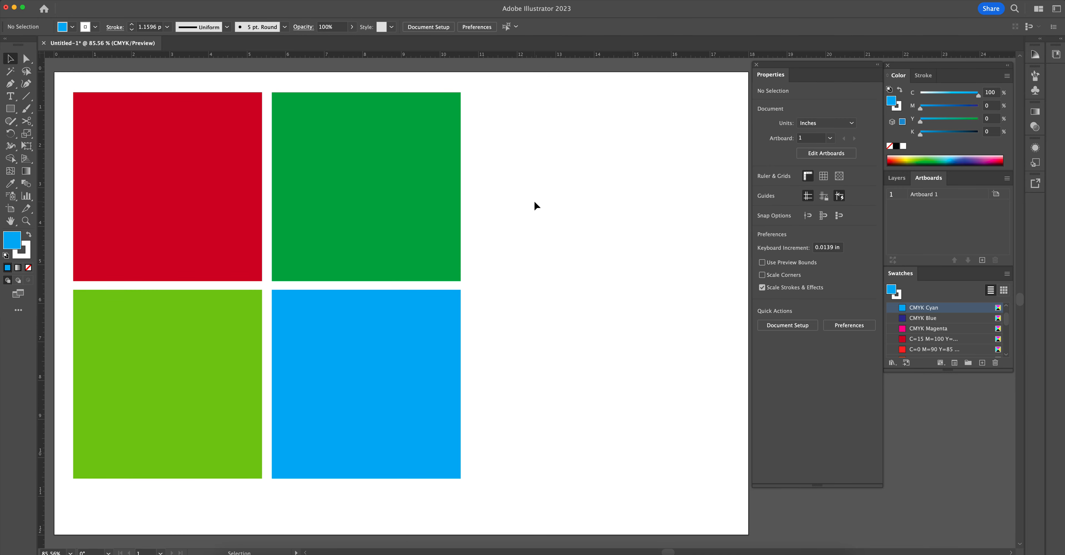
pyautogui.moveTo(344, 166); pyautogui.dragTo(341, 163)
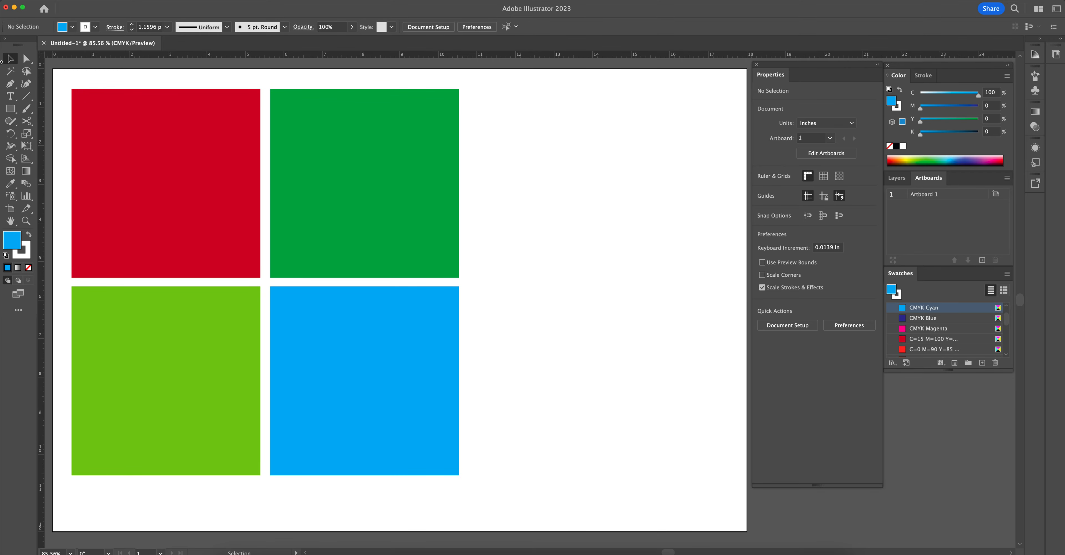
pyautogui.click(9, 86)
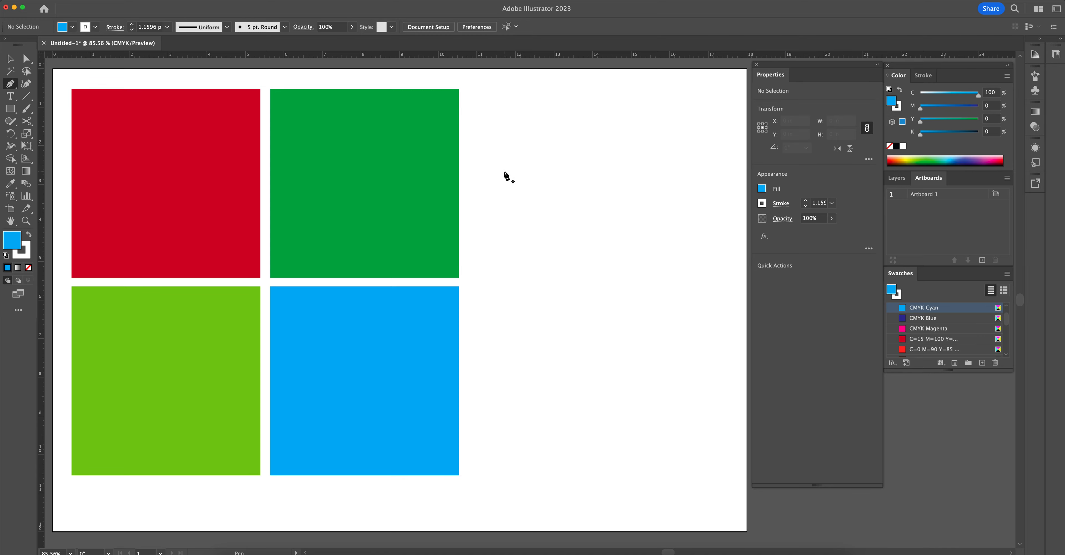
pyautogui.click(502, 172)
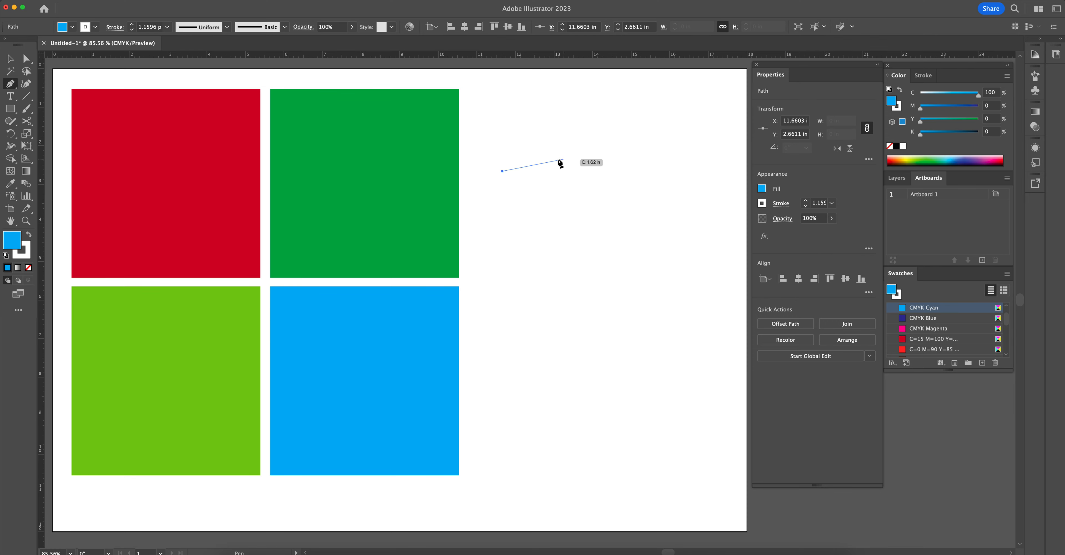
pyautogui.click(590, 135)
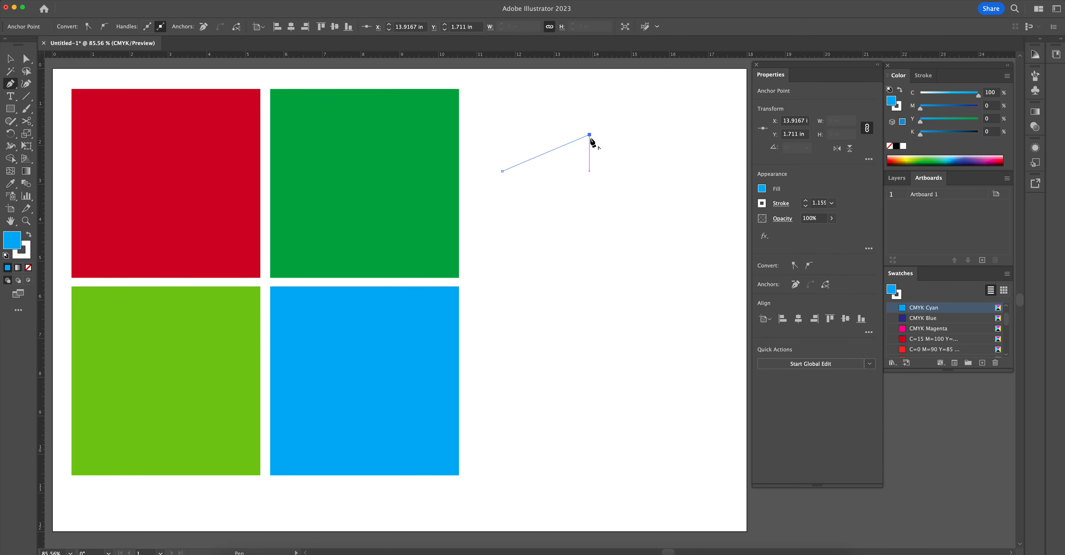
pyautogui.moveTo(668, 163); pyautogui.dragTo(684, 215)
pyautogui.press('d')
pyautogui.press('/')
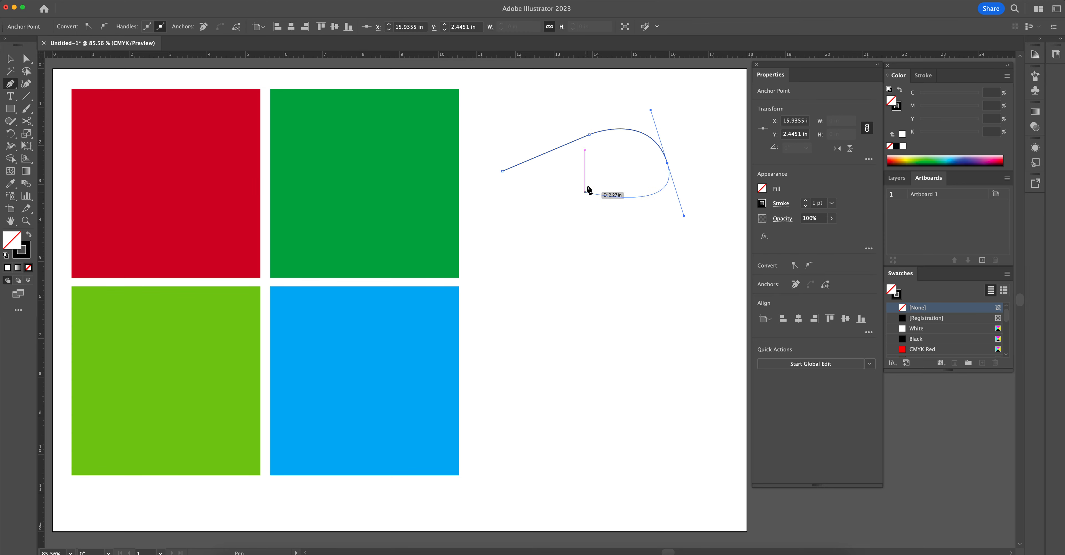
pyautogui.click(502, 172)
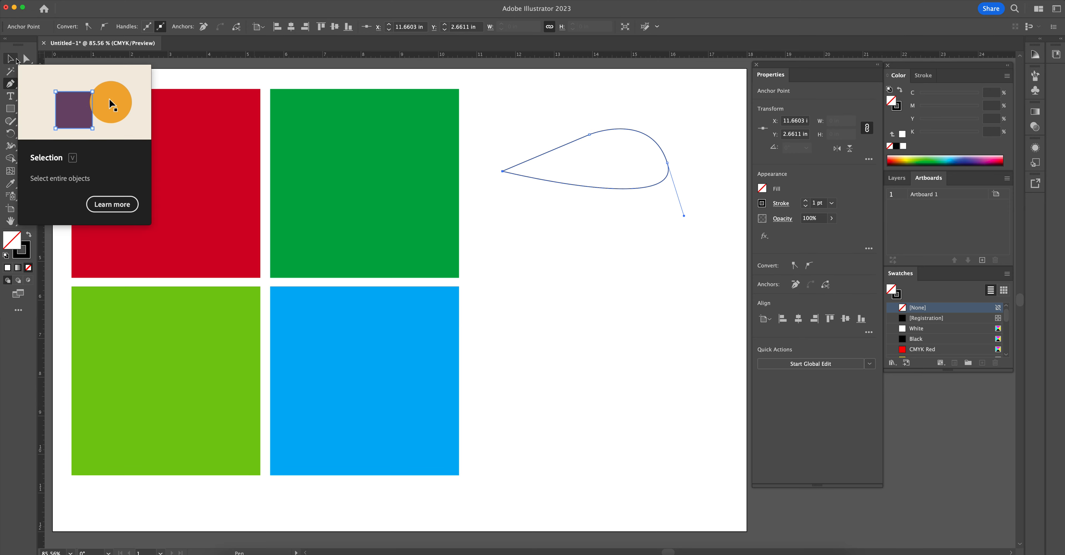
# - Move the whole teardrop slightly up and right, and enlarge it to about 4.61 in wide by 1.66 in high
pyautogui.click(11, 59)
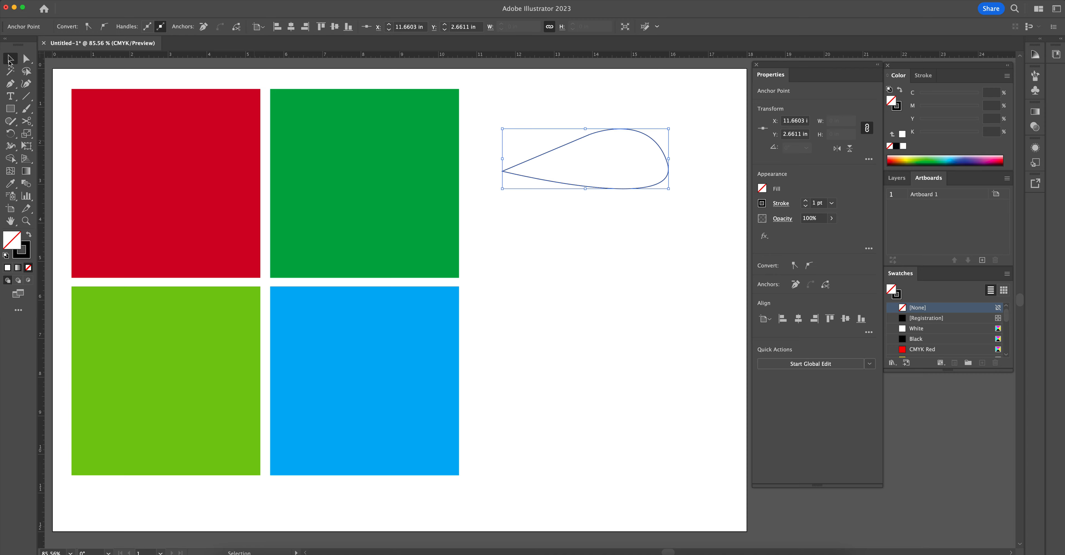
pyautogui.moveTo(561, 148)
pyautogui.mouseDown()
pyautogui.moveTo(587, 139)
pyautogui.moveTo(582, 166)
pyautogui.moveTo(558, 146)
pyautogui.moveTo(567, 141)
pyautogui.mouseUp()
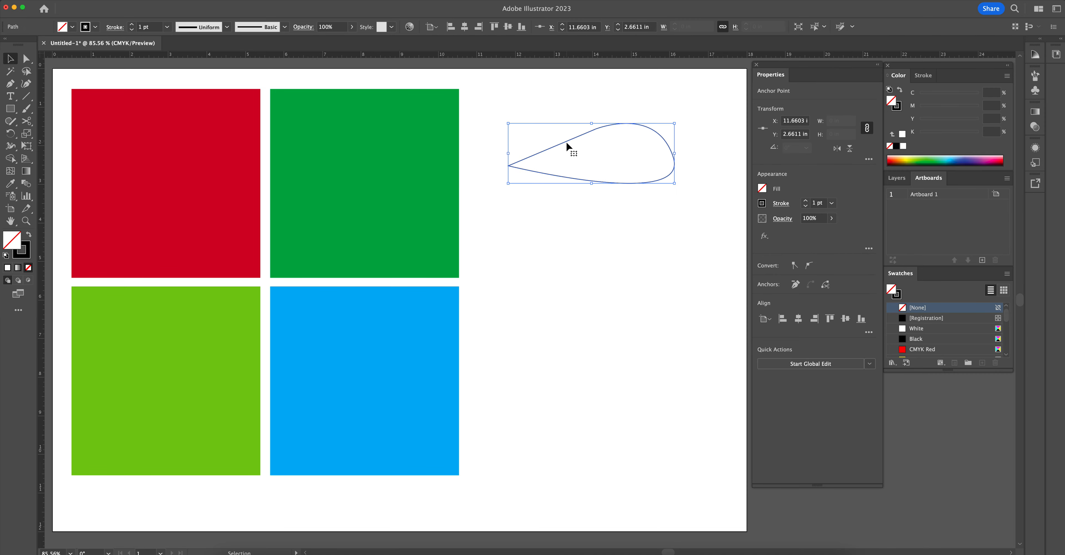
pyautogui.moveTo(501, 180)
pyautogui.mouseDown()
pyautogui.moveTo(584, 153)
pyautogui.moveTo(498, 191)
pyautogui.mouseUp()
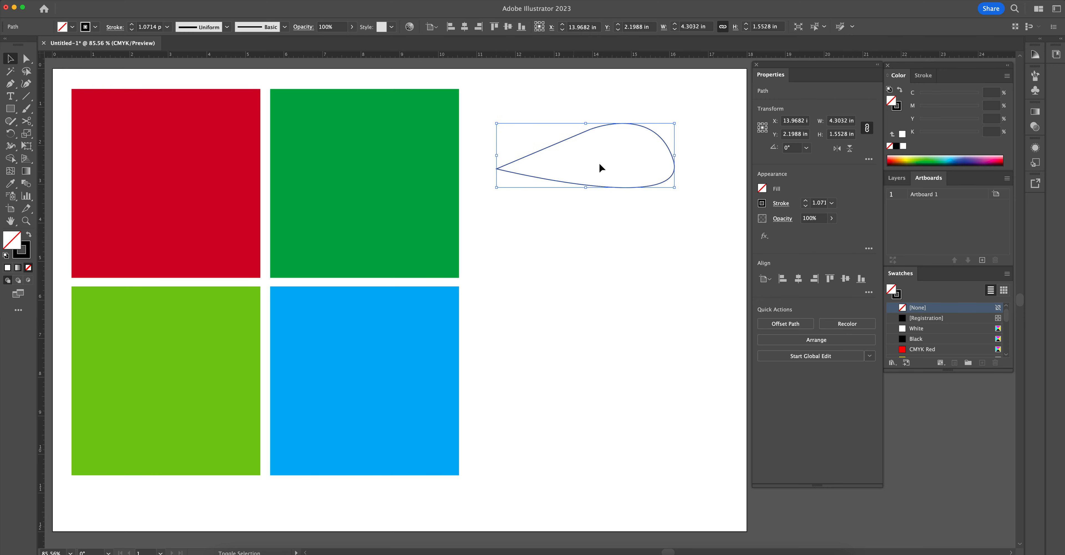
# - Reshape the teardrop's rounded end by repositioning its anchor point and direction handle, and delete the whole path
pyautogui.click(25, 60)
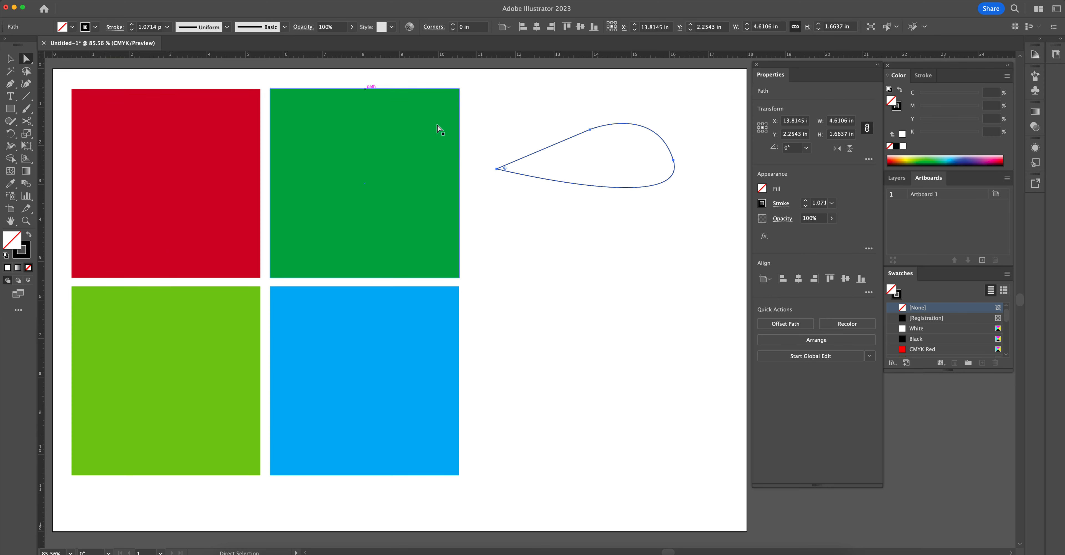
pyautogui.click(590, 129)
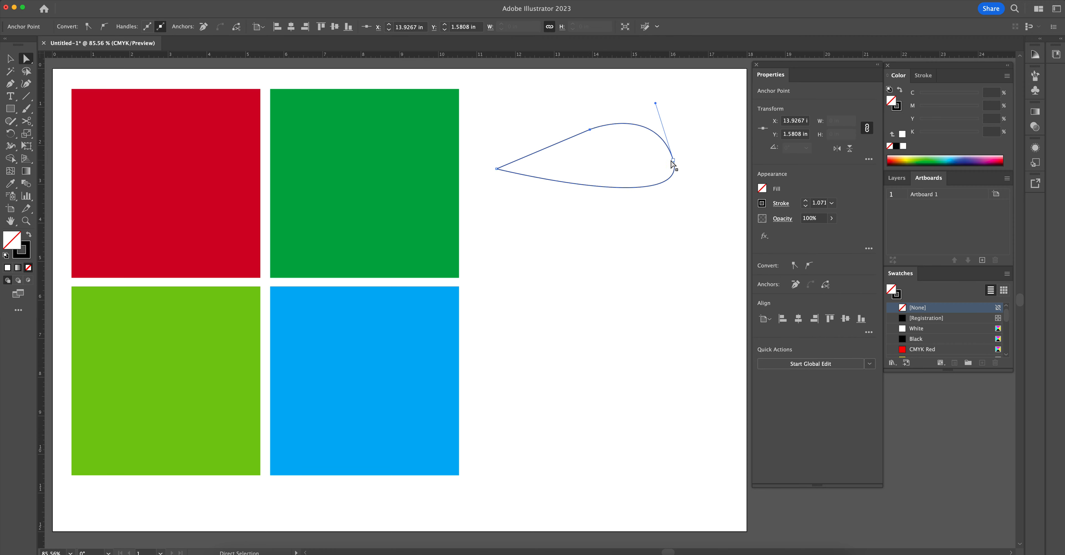
pyautogui.moveTo(674, 161)
pyautogui.mouseDown()
pyautogui.moveTo(707, 152)
pyautogui.moveTo(664, 139)
pyautogui.moveTo(647, 197)
pyautogui.moveTo(702, 148)
pyautogui.moveTo(656, 157)
pyautogui.moveTo(702, 149)
pyautogui.moveTo(672, 167)
pyautogui.moveTo(670, 154)
pyautogui.mouseUp()
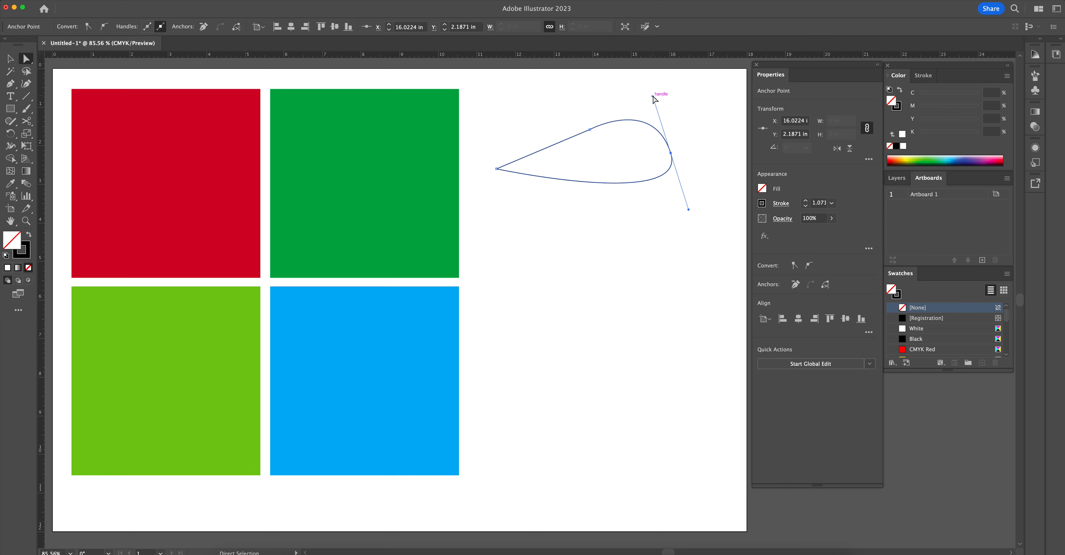
pyautogui.moveTo(653, 98)
pyautogui.mouseDown()
pyautogui.moveTo(675, 101)
pyautogui.moveTo(672, 121)
pyautogui.moveTo(638, 83)
pyautogui.moveTo(611, 138)
pyautogui.moveTo(659, 198)
pyautogui.moveTo(619, 176)
pyautogui.moveTo(618, 195)
pyautogui.moveTo(665, 104)
pyautogui.mouseUp()
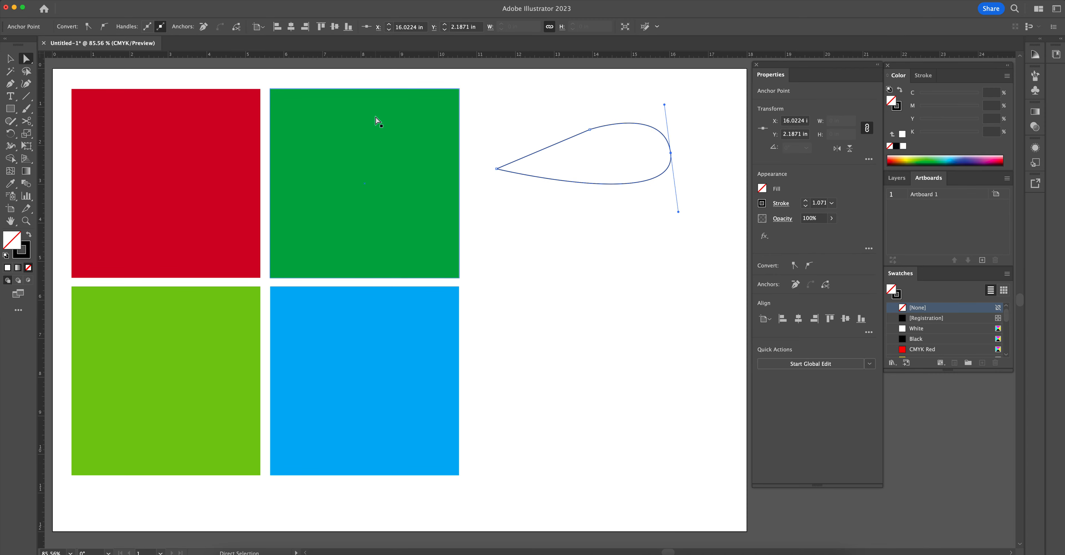
pyautogui.press('Delete')
pyautogui.press('Delete')
# - Pull the red square's top-left anchor point inward to about X 4.70 in, Y 4.78 in with Direct Selection
pyautogui.moveTo(443, 216); pyautogui.dragTo(462, 194)
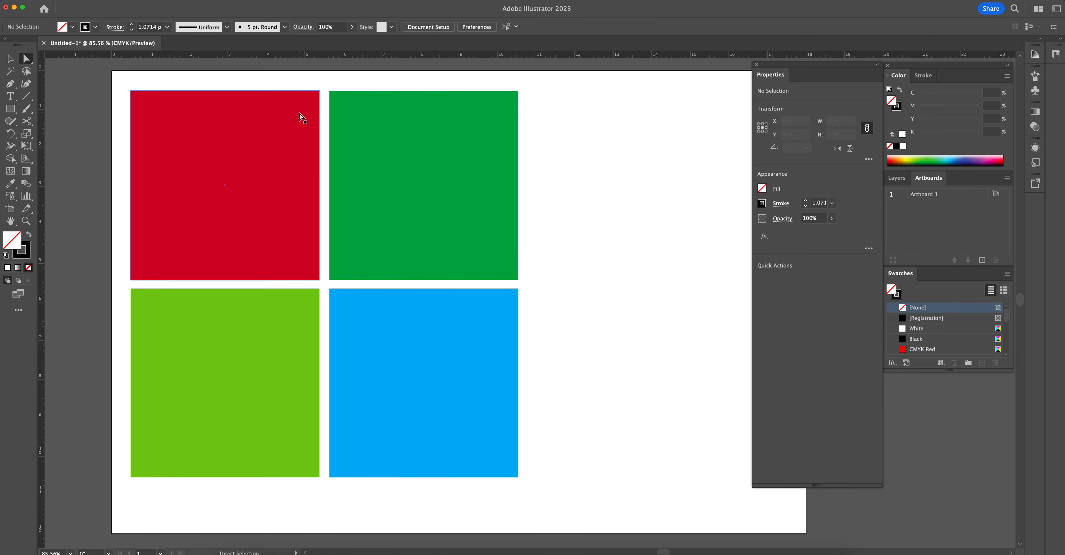
pyautogui.moveTo(277, 131); pyautogui.dragTo(433, 145)
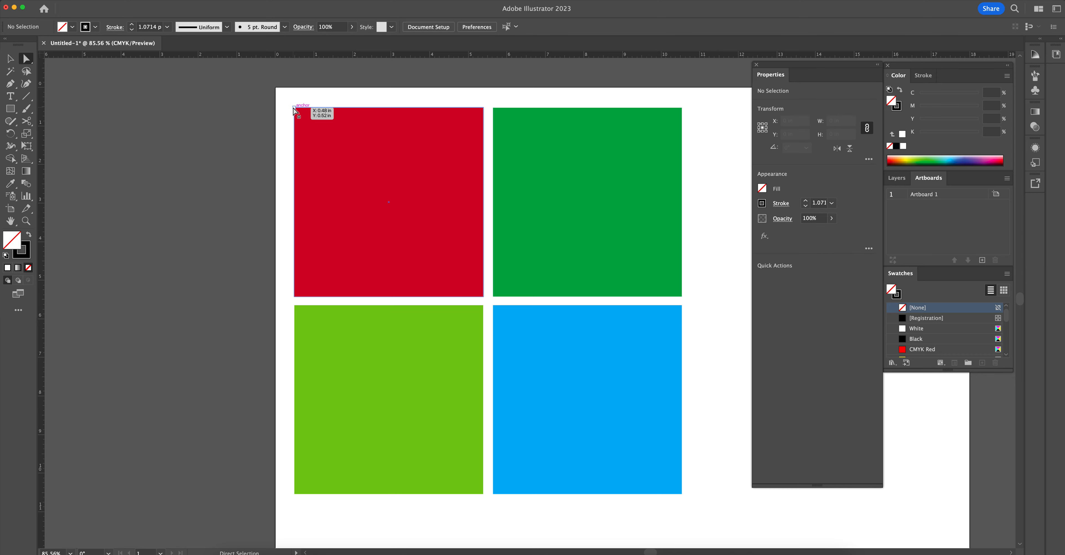
pyautogui.click(294, 109)
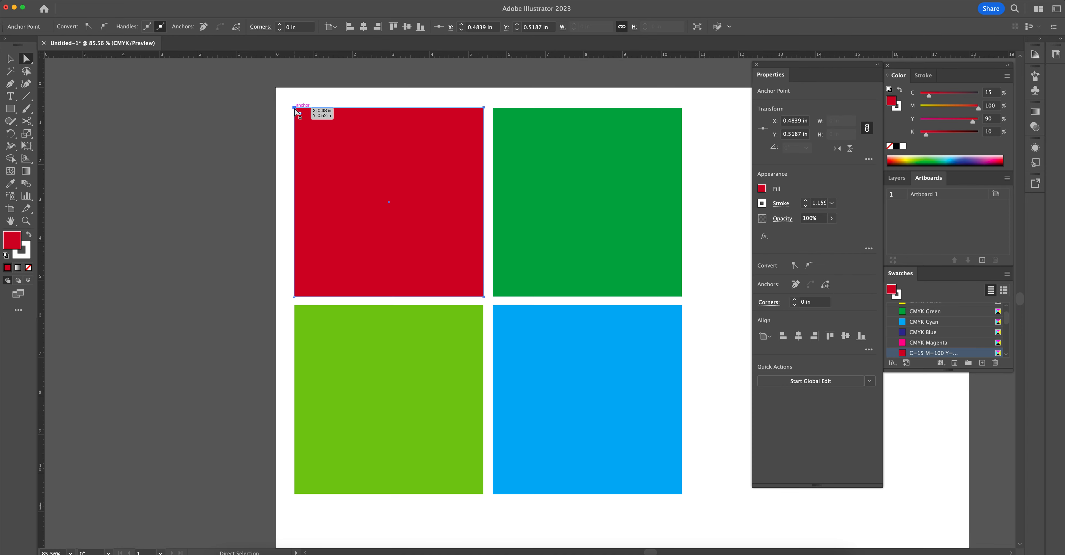
pyautogui.moveTo(295, 109); pyautogui.dragTo(457, 272)
# - Pull the dark green square's top-right anchor point inward to about X 6.29 in, Y 4.77 in
pyautogui.moveTo(563, 228); pyautogui.dragTo(501, 211)
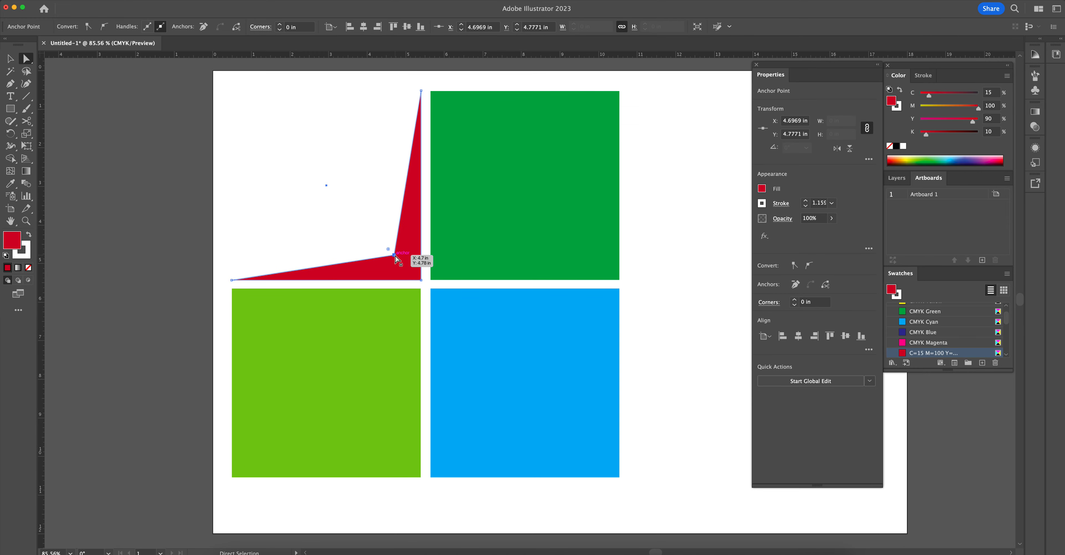
pyautogui.click(516, 181)
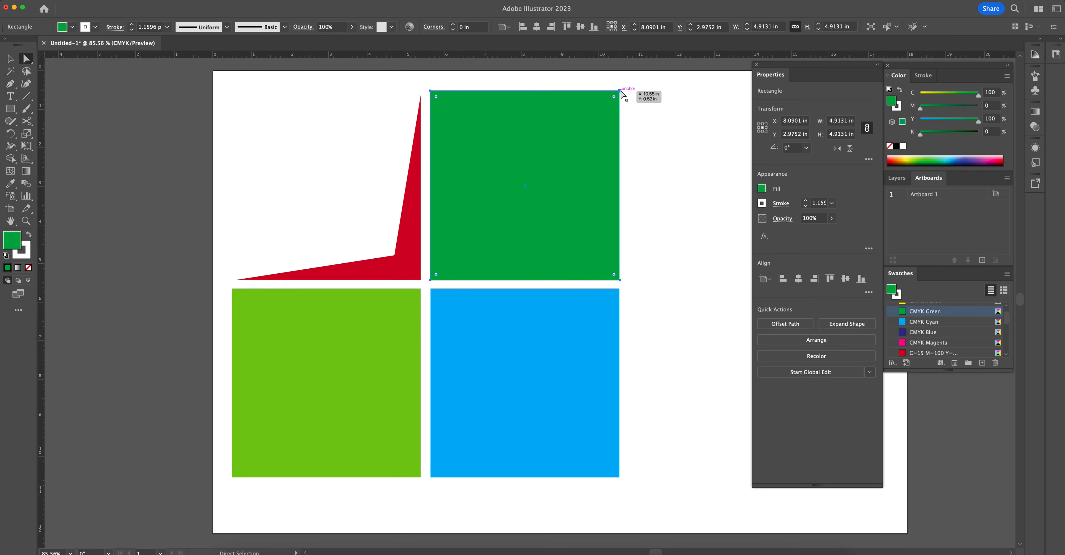
pyautogui.moveTo(620, 90); pyautogui.dragTo(488, 250)
pyautogui.press('super+z')
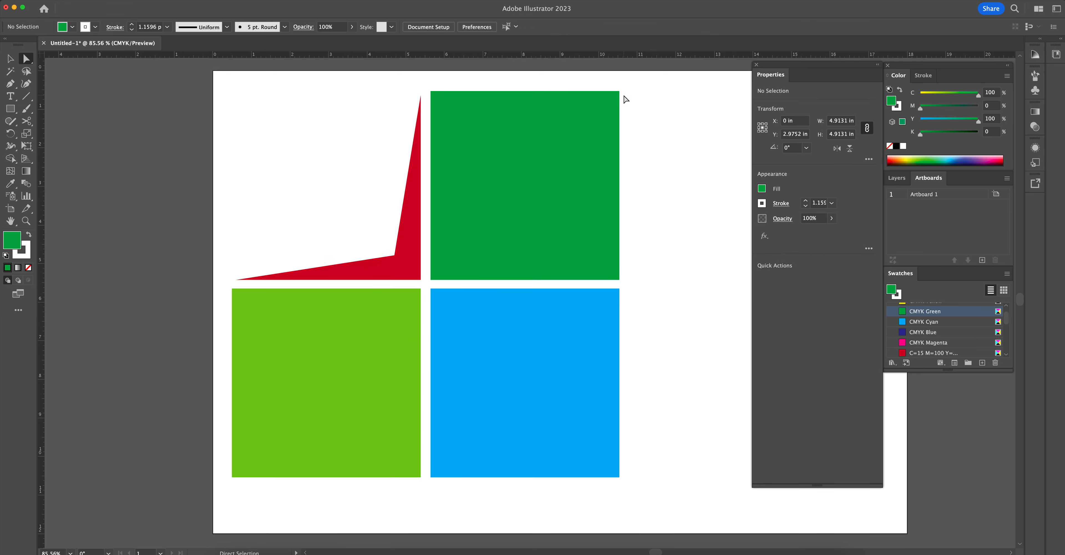
pyautogui.click(620, 91)
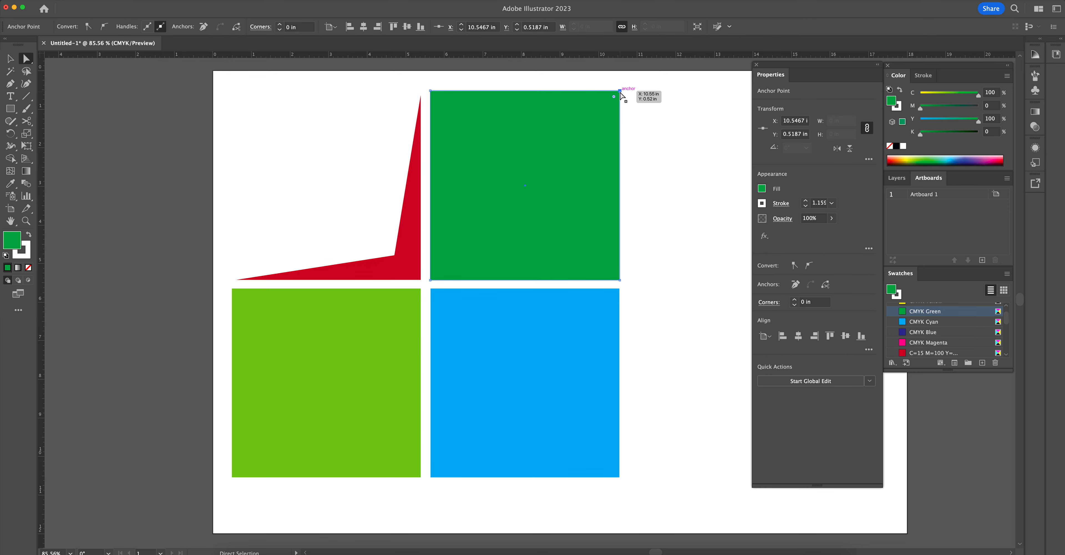
pyautogui.moveTo(620, 92); pyautogui.dragTo(457, 253)
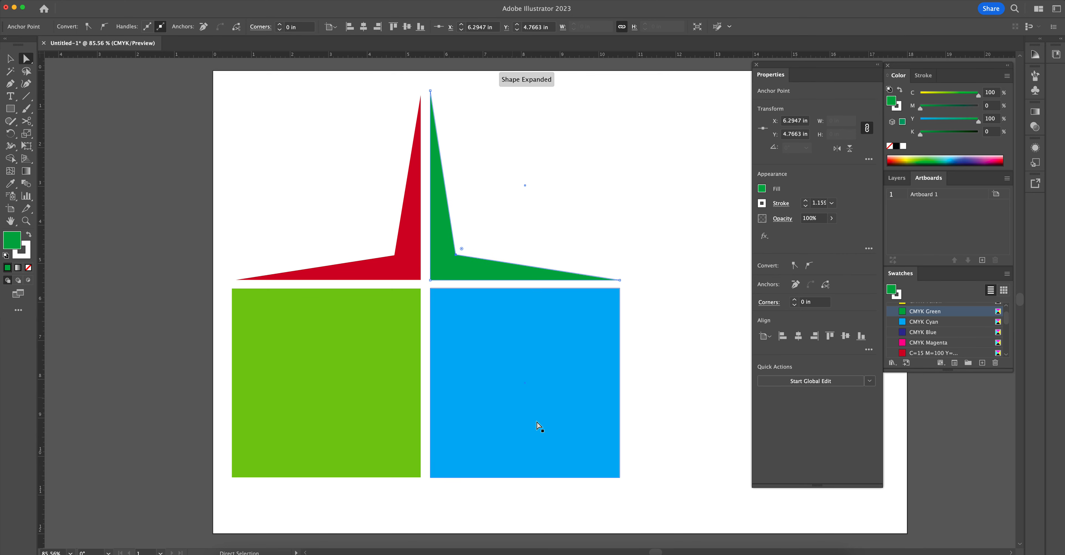
# - Pull the blue square's outer bottom corner toward the centre, and the light green square's to about X 4.75 in, Y 6.27 in, completing the four-pointed star
pyautogui.moveTo(621, 477); pyautogui.dragTo(455, 316)
pyautogui.click(231, 478)
pyautogui.moveTo(232, 478); pyautogui.dragTo(396, 311)
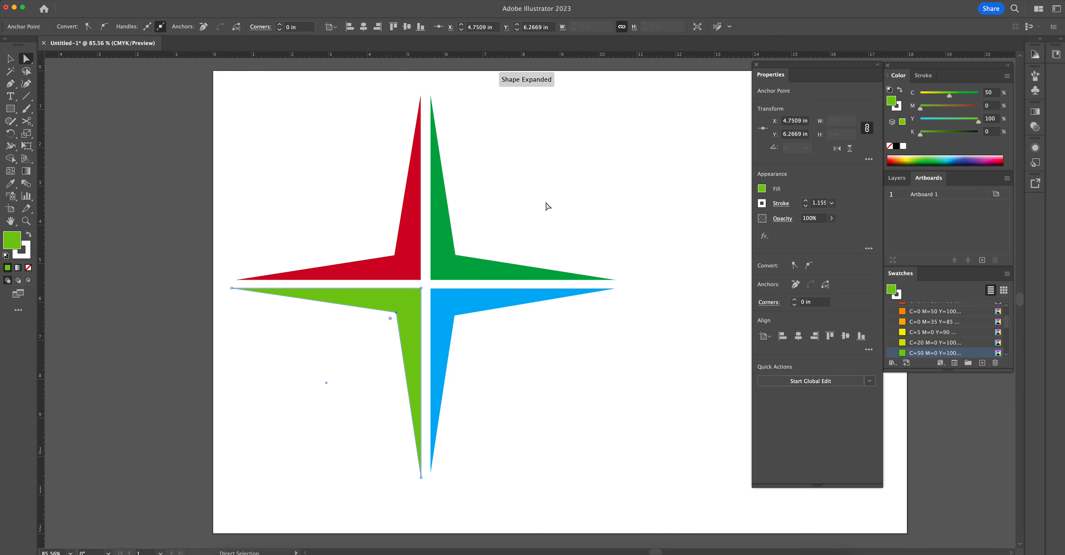
pyautogui.click(562, 213)
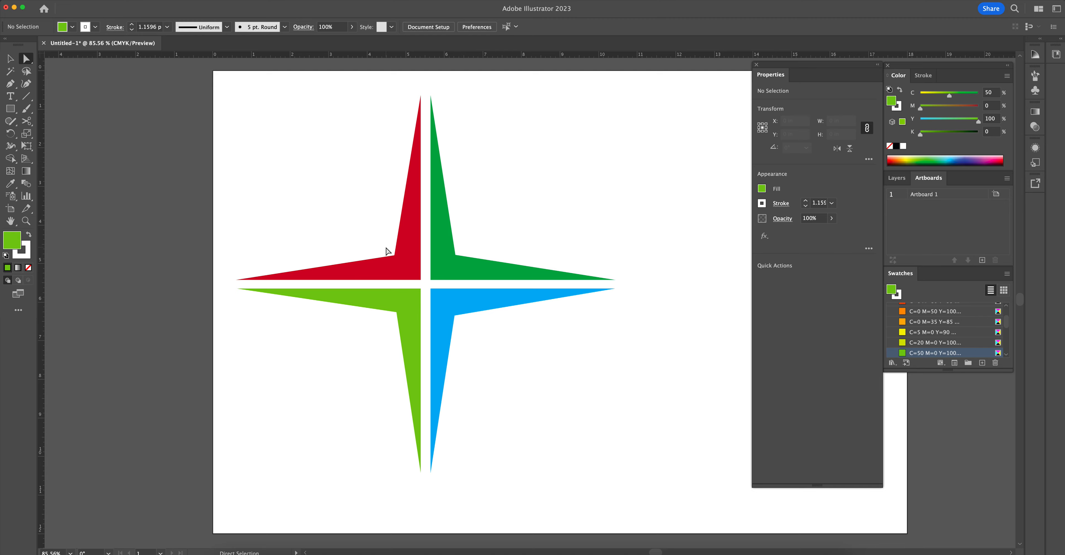
# - Try rounding only the red shape's inner corner at the star's centre to about 0.33 in, and undo the rounding
pyautogui.press('z')
pyautogui.moveTo(396, 292); pyautogui.dragTo(597, 338)
pyautogui.moveTo(493, 332); pyautogui.dragTo(496, 348)
pyautogui.press('a')
pyautogui.click(496, 329)
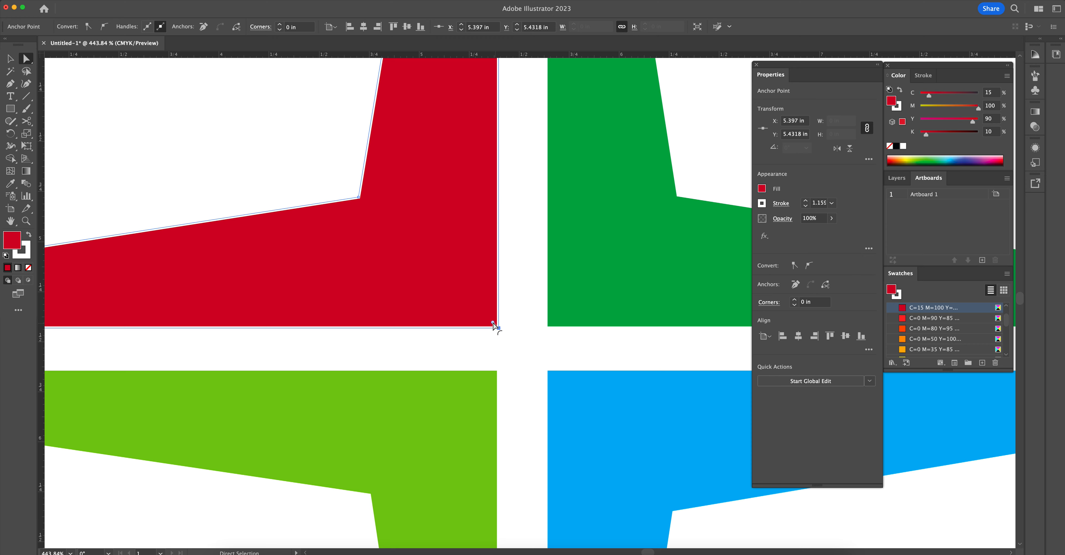
pyautogui.moveTo(495, 326); pyautogui.dragTo(438, 255)
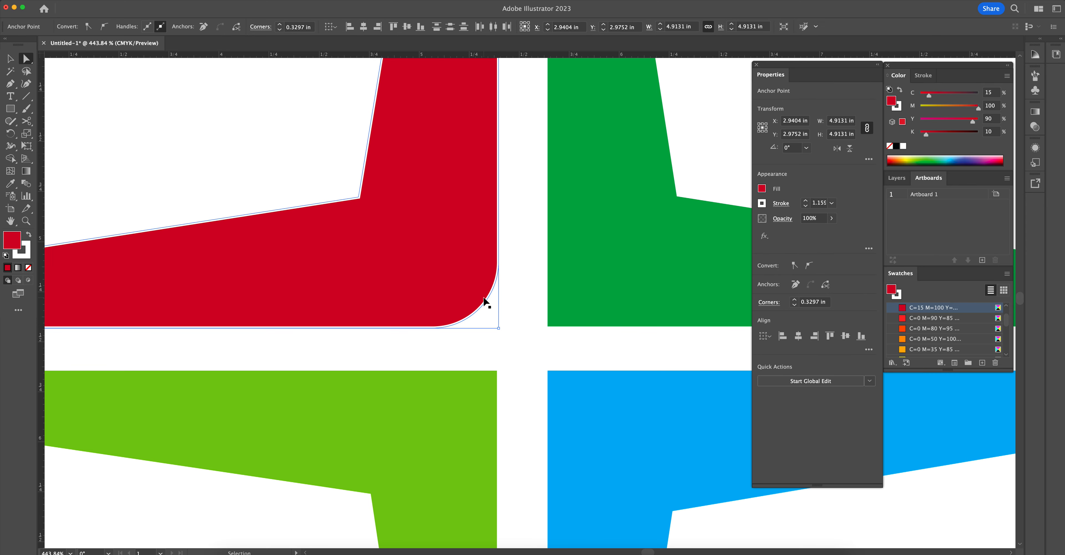
pyautogui.press('super+z')
# - Select the inner corner anchor points of all four star pieces and round them together
pyautogui.moveTo(528, 288); pyautogui.dragTo(424, 259)
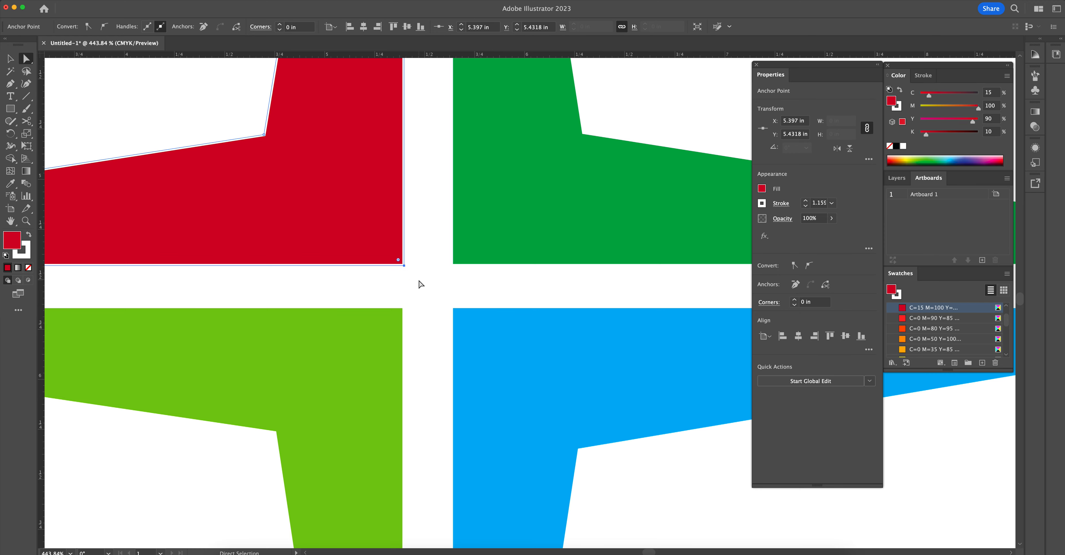
pyautogui.keyDown('shift'); pyautogui.click(452, 268); pyautogui.keyUp('shift')
pyautogui.keyDown('shift'); pyautogui.click(452, 308); pyautogui.keyUp('shift')
pyautogui.keyDown('shift'); pyautogui.click(408, 308); pyautogui.keyUp('shift')
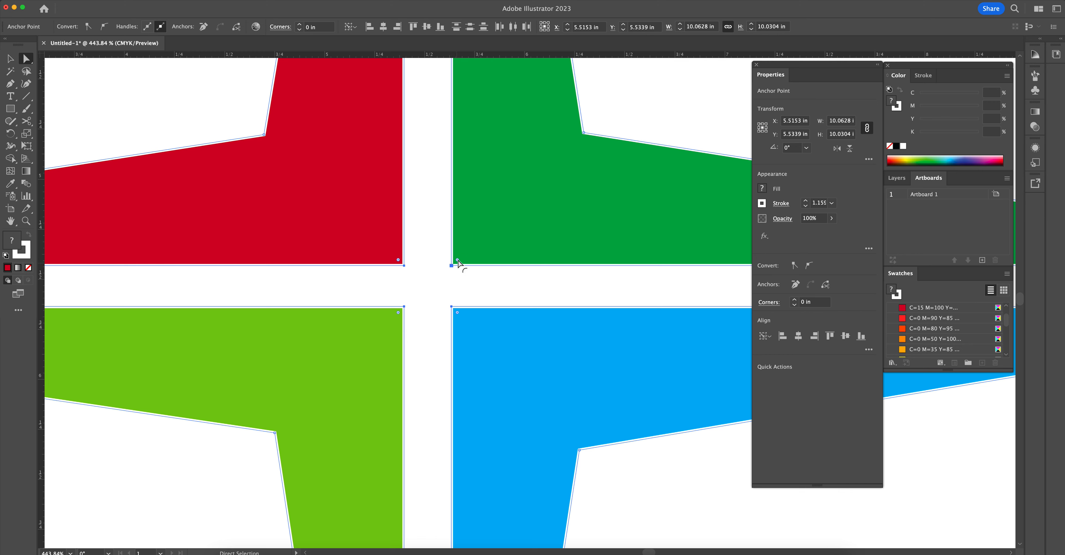
pyautogui.moveTo(457, 260); pyautogui.dragTo(573, 155)
pyautogui.click(444, 298)
pyautogui.press('z')
pyautogui.moveTo(470, 291); pyautogui.dragTo(274, 214)
pyautogui.press('space')
pyautogui.moveTo(585, 227); pyautogui.dragTo(550, 233)
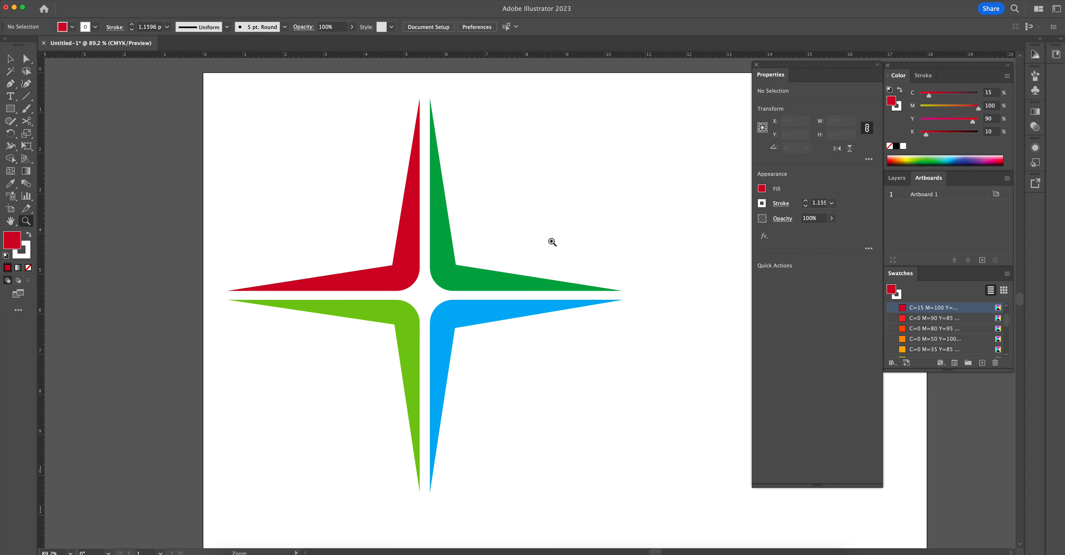
pyautogui.press('v')
pyautogui.click(517, 276)
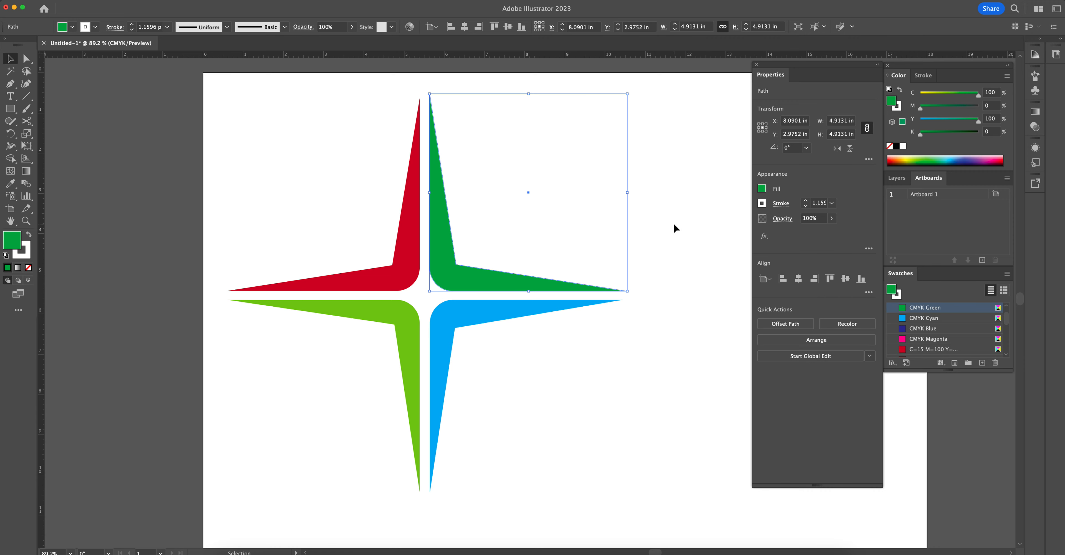
pyautogui.click(694, 168)
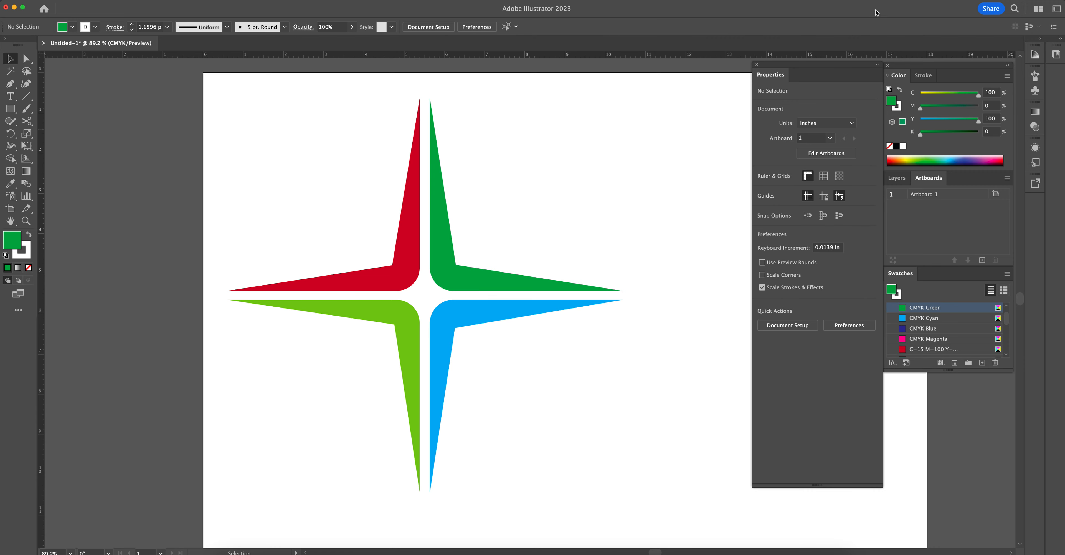